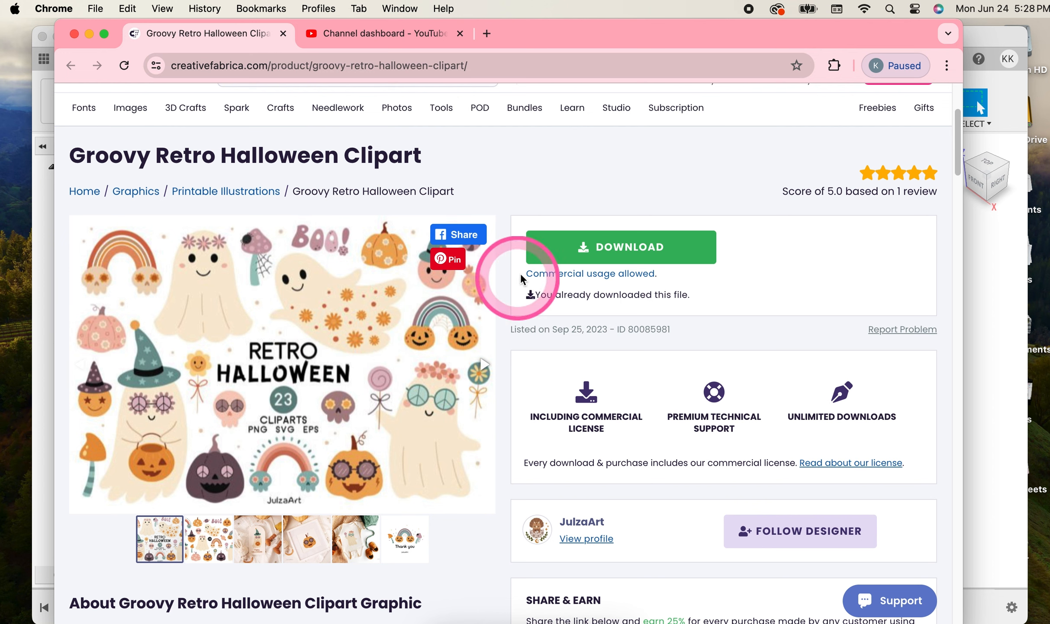
Switch to Autodesk Fusion and expand the document settings to check the design's units
left_click(988, 286)
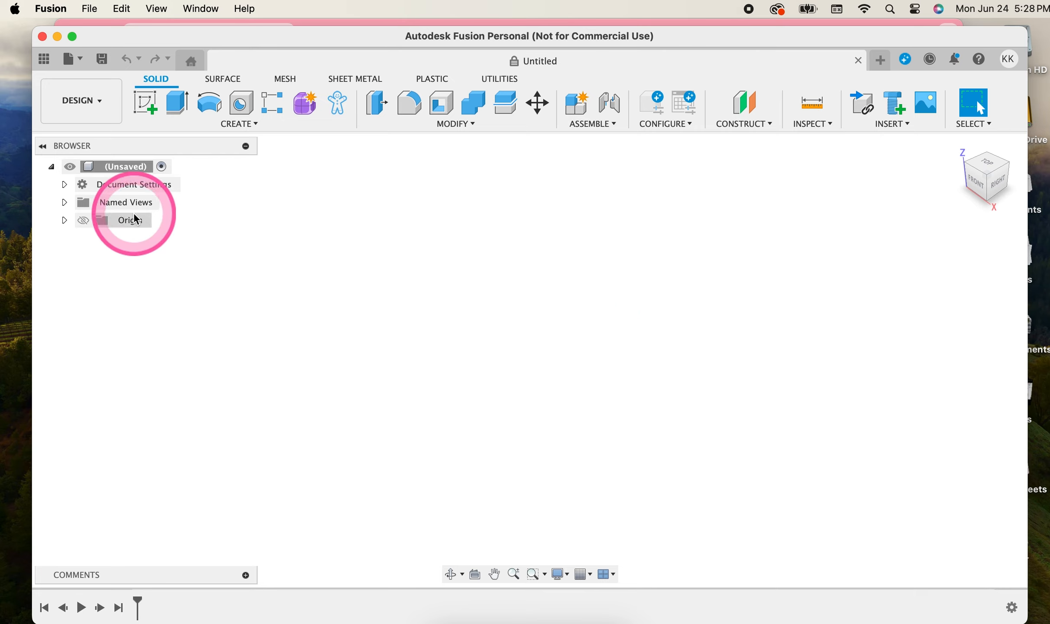
left_click(65, 185)
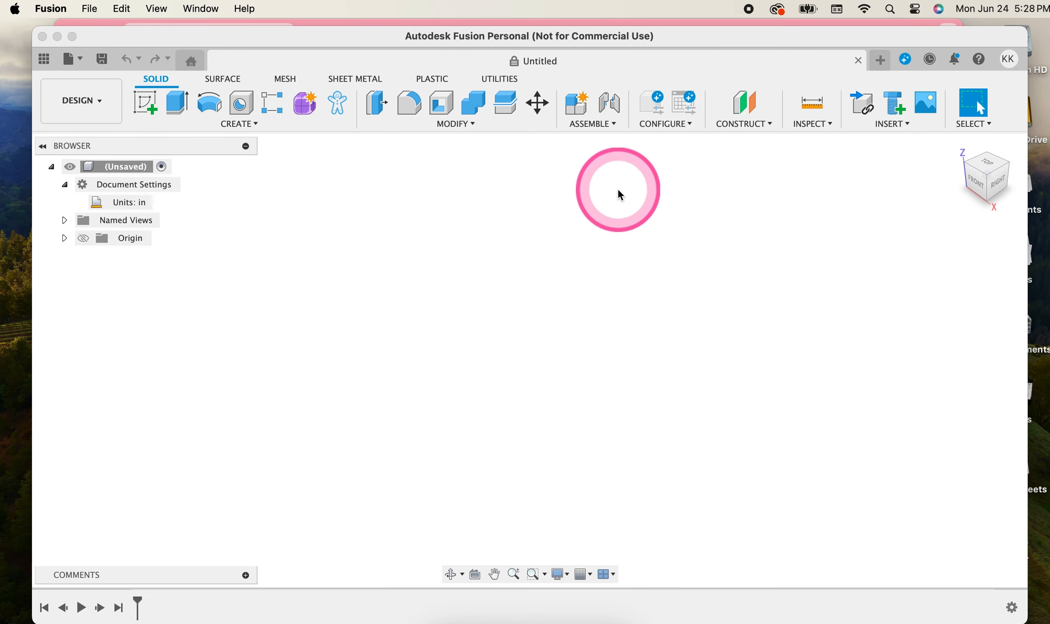
Preview Ghost-3.png from the computer's PNG folder and load it as the image for a new canvas
left_click(895, 123)
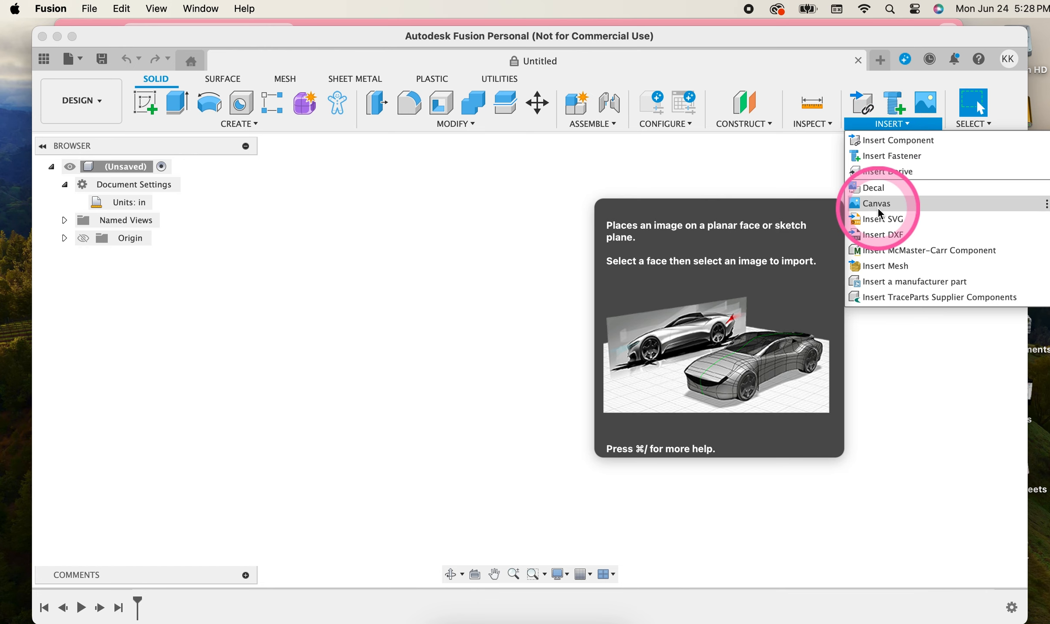
left_click(894, 207)
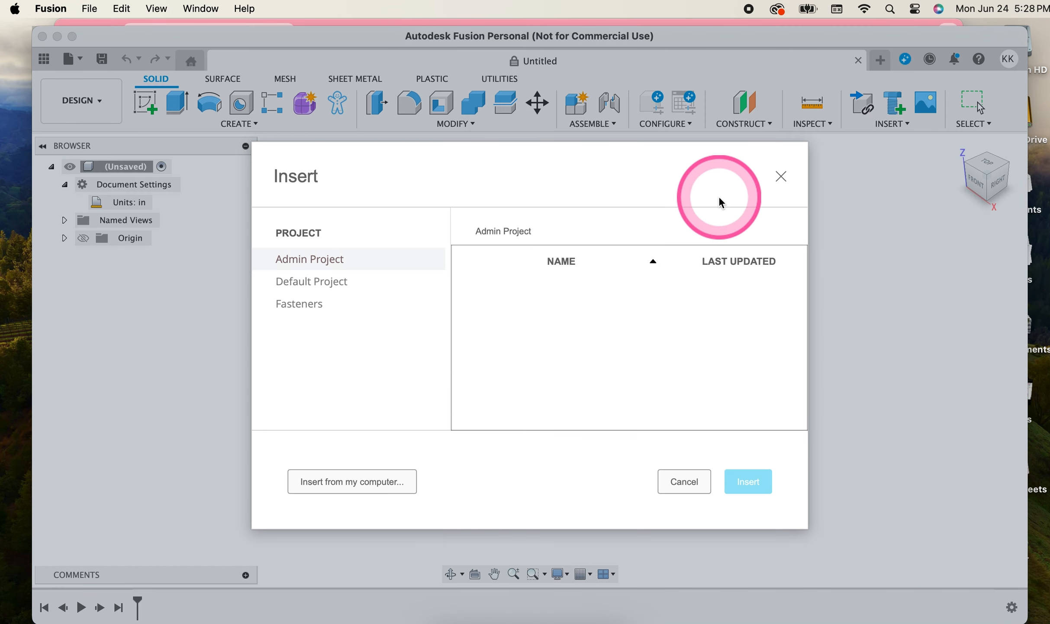
left_click(351, 482)
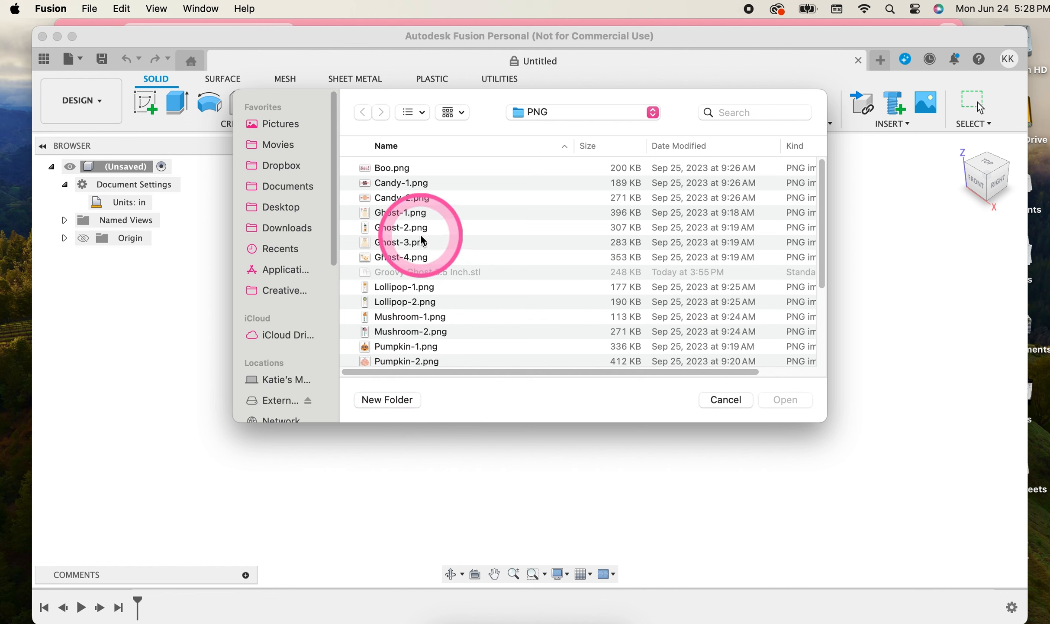
left_click(433, 242)
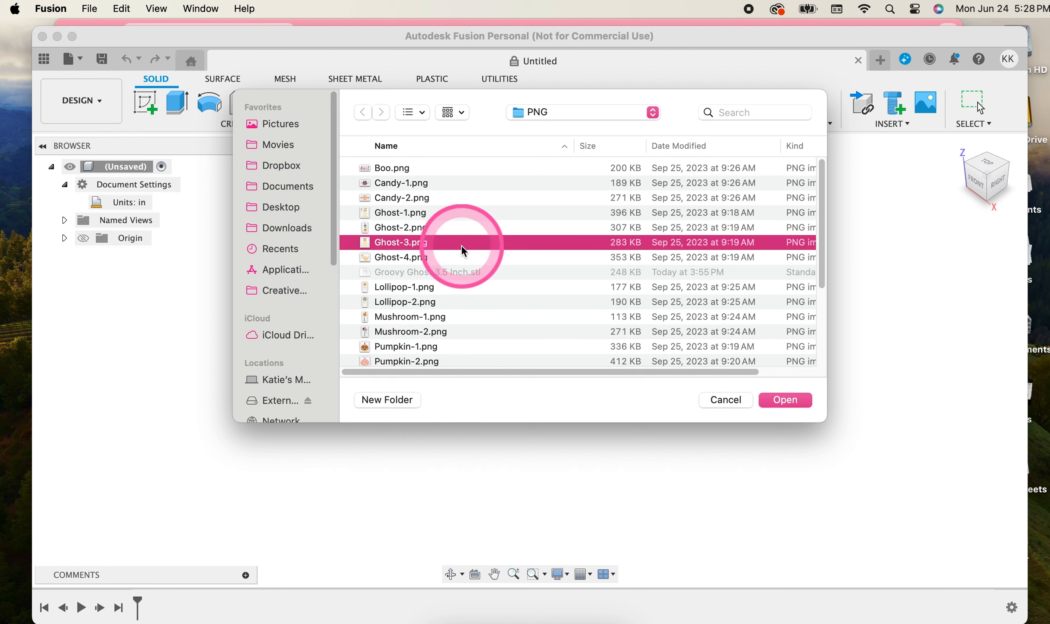
right_click(463, 247)
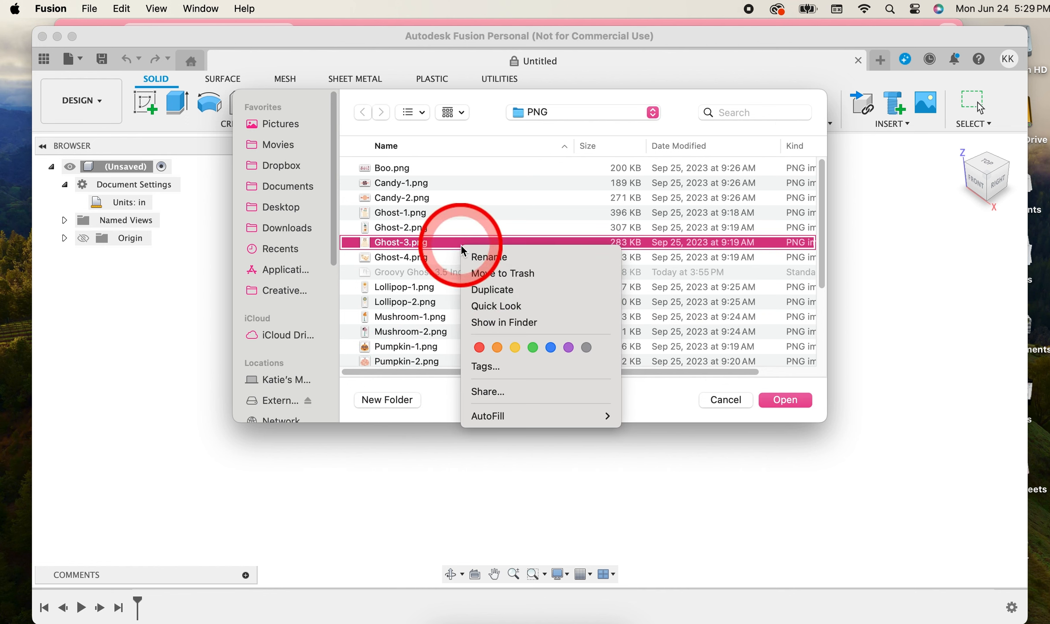
left_click(498, 305)
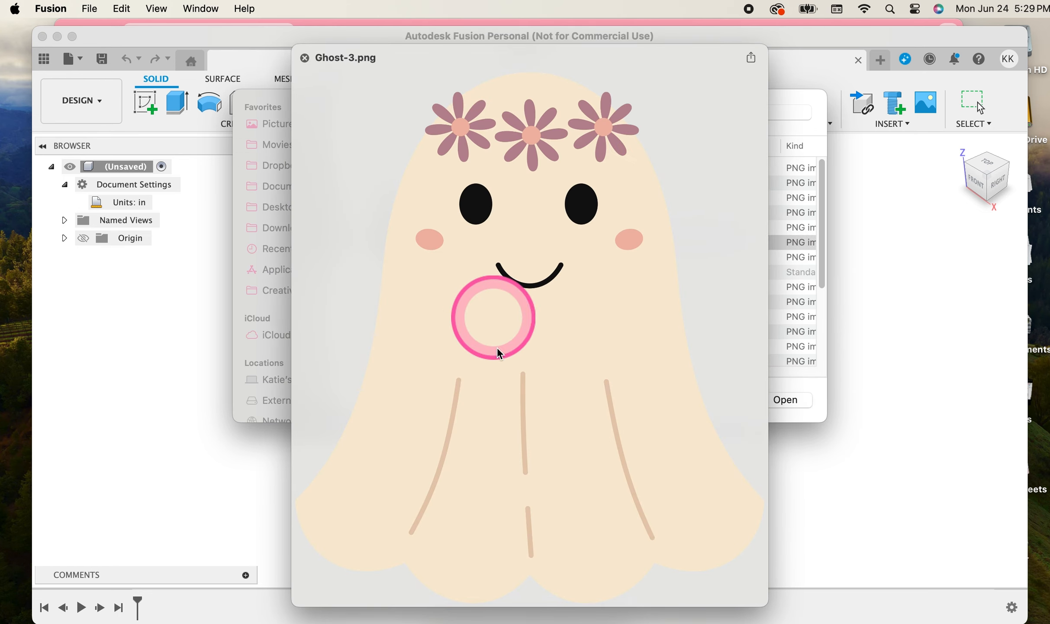
left_click(306, 63)
left_click(786, 400)
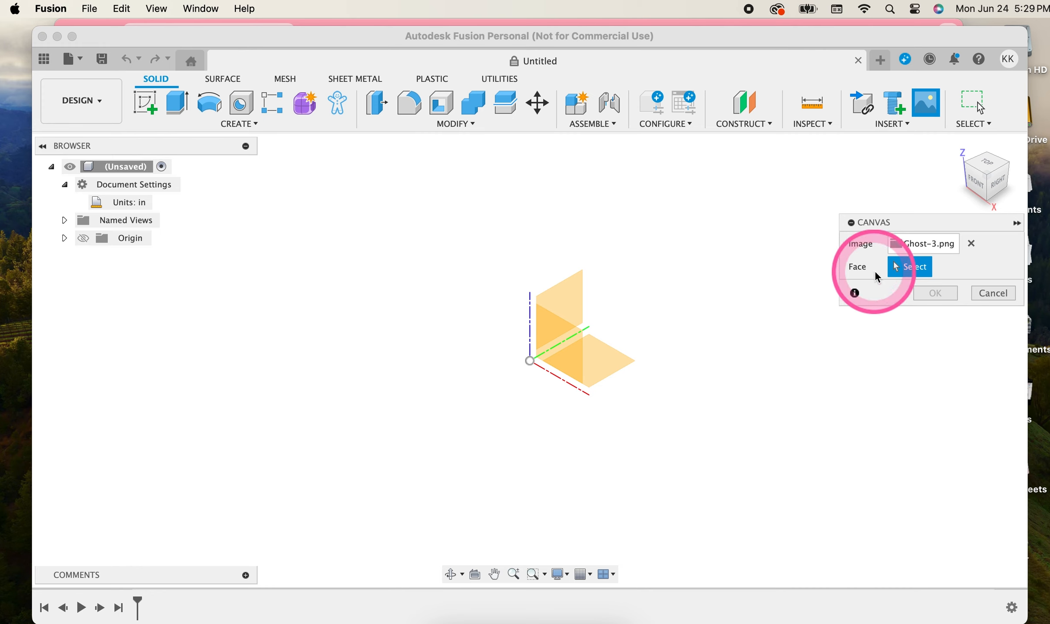
Place the ghost canvas on the XY plane, offset about 0.63 in in X and 0.66 in in Y
left_click(617, 369)
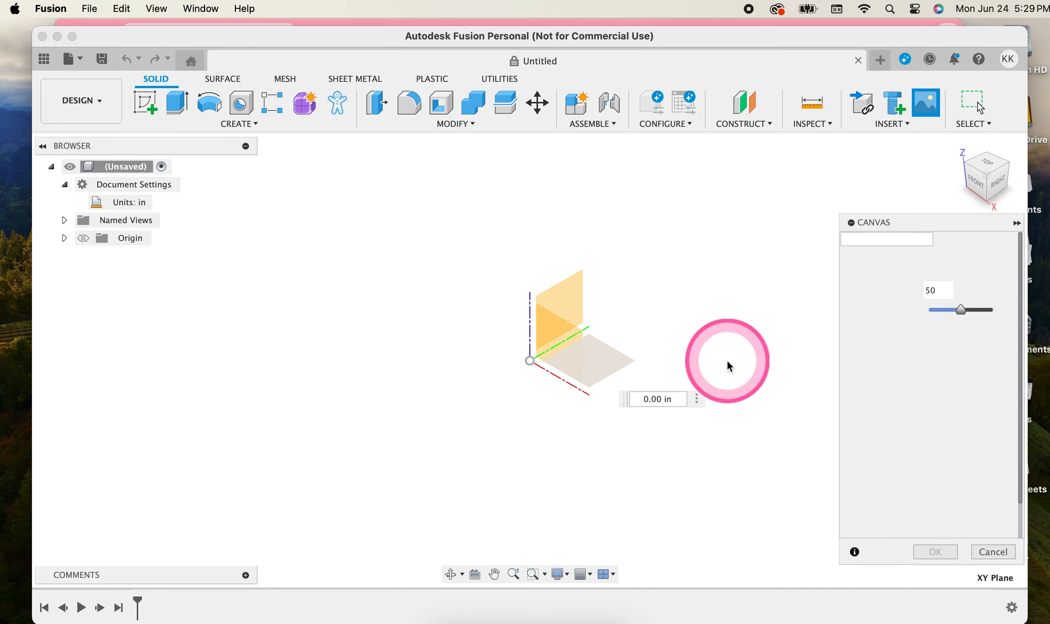
left_click_drag(559, 360, 615, 360)
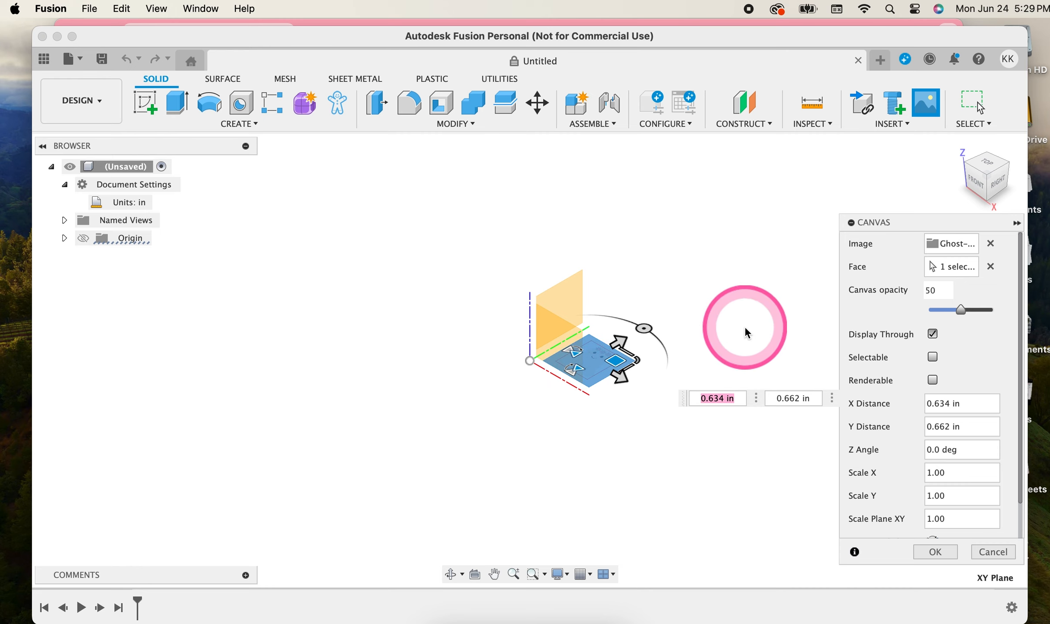
left_click(936, 552)
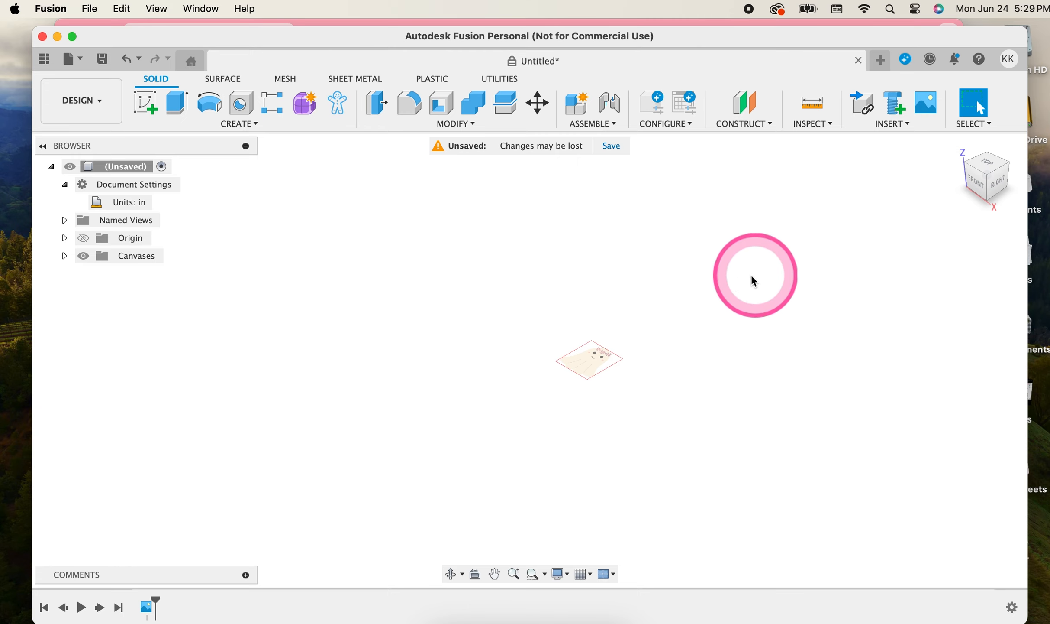
Calibrate the Ghost-3 canvas to 3.5 in between the top of the ghost's head and its bottom edge
left_click(988, 164)
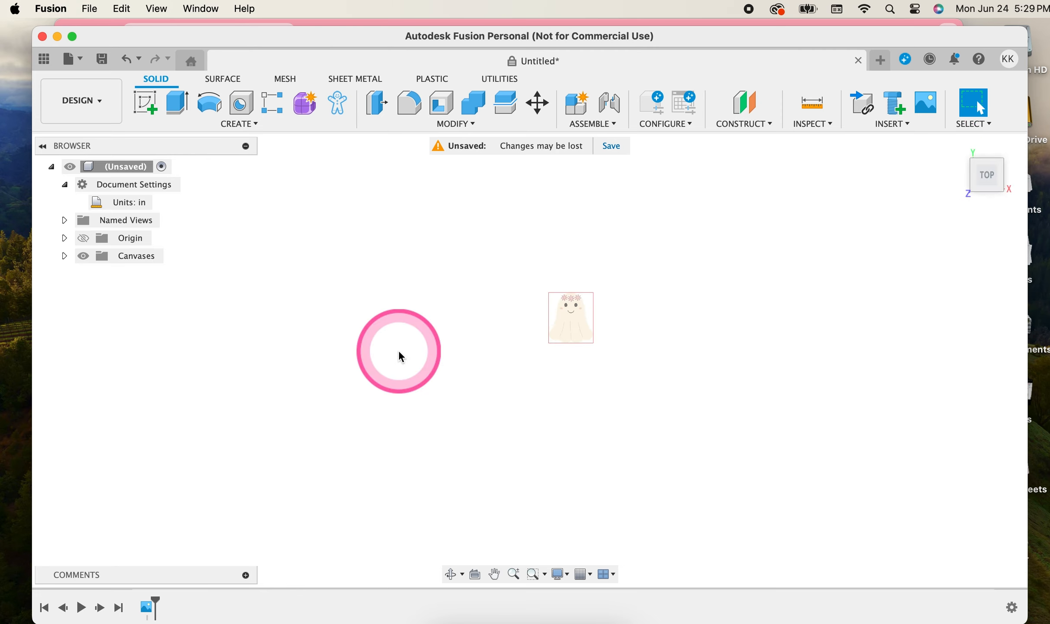
scroll(557, 335, "up", 3)
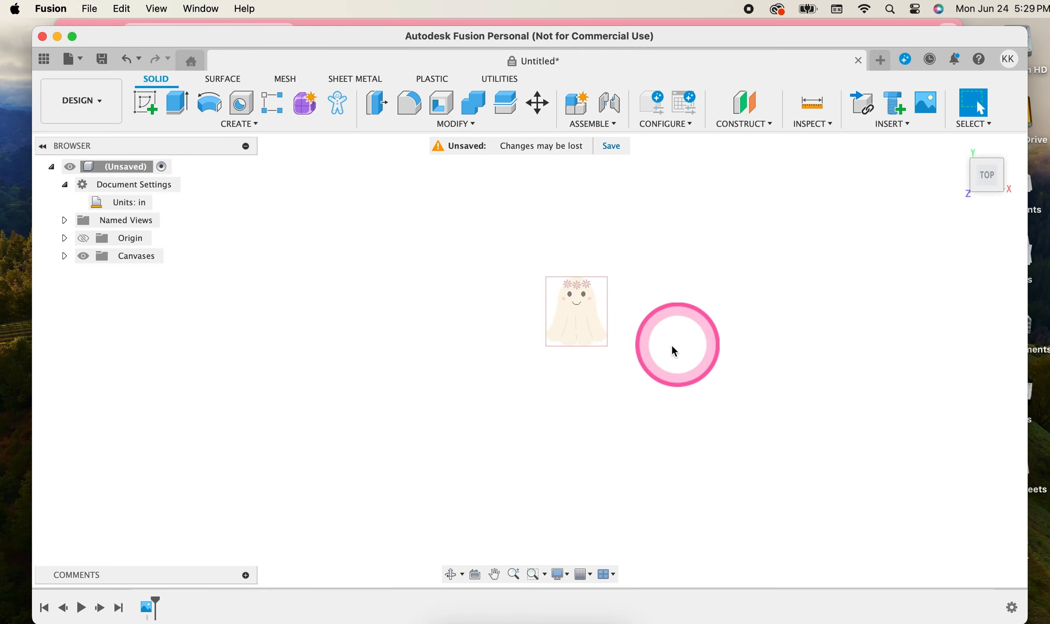
scroll(662, 351, "up", 5)
scroll(632, 327, "up", 2)
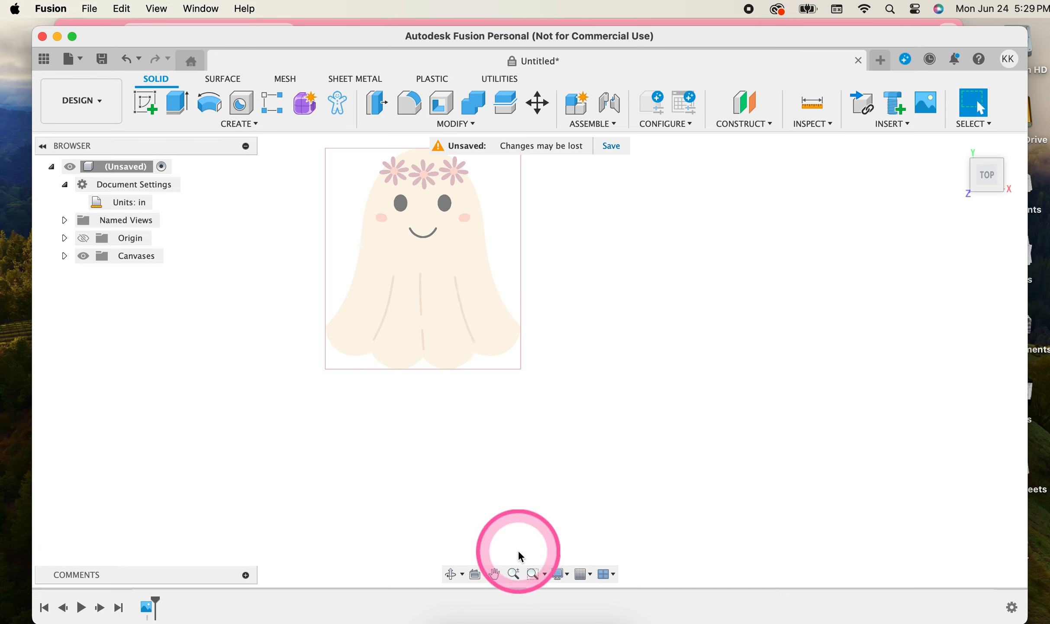
left_click(495, 574)
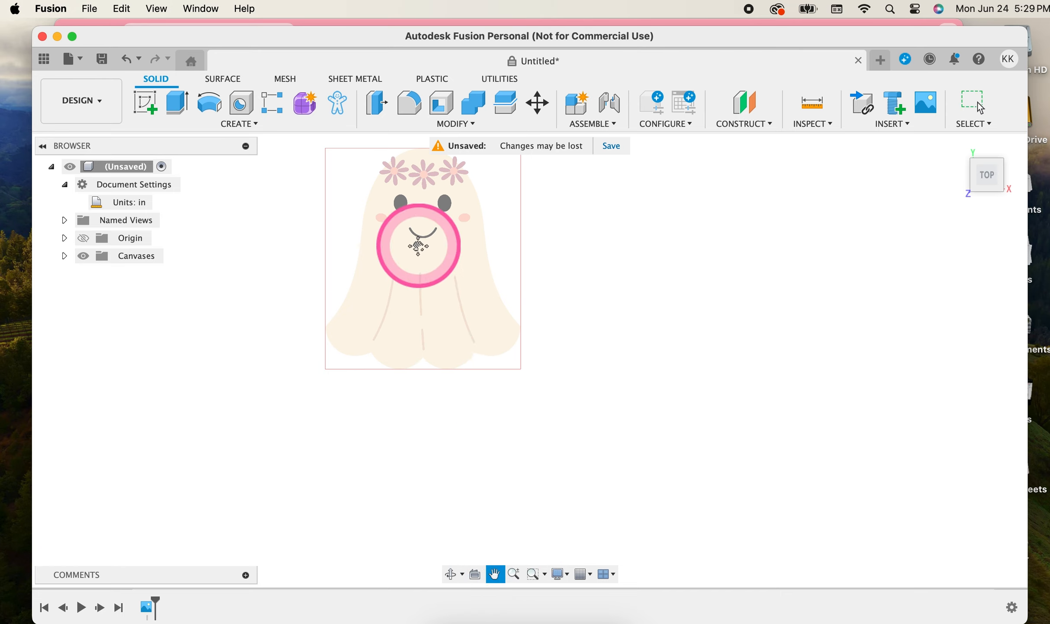
left_click_drag(411, 253, 538, 341)
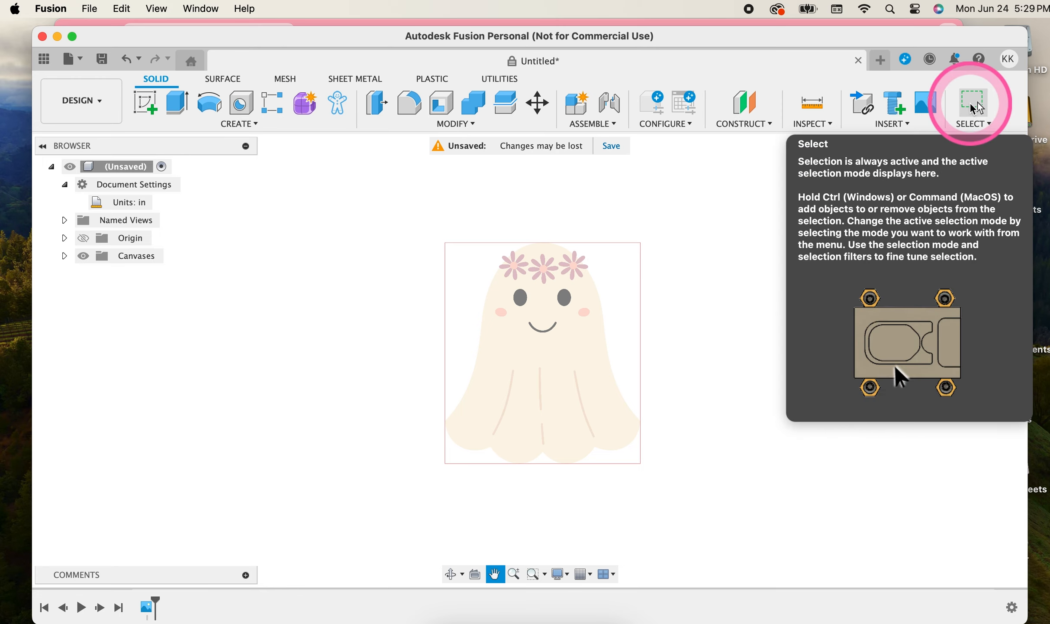
left_click(973, 106)
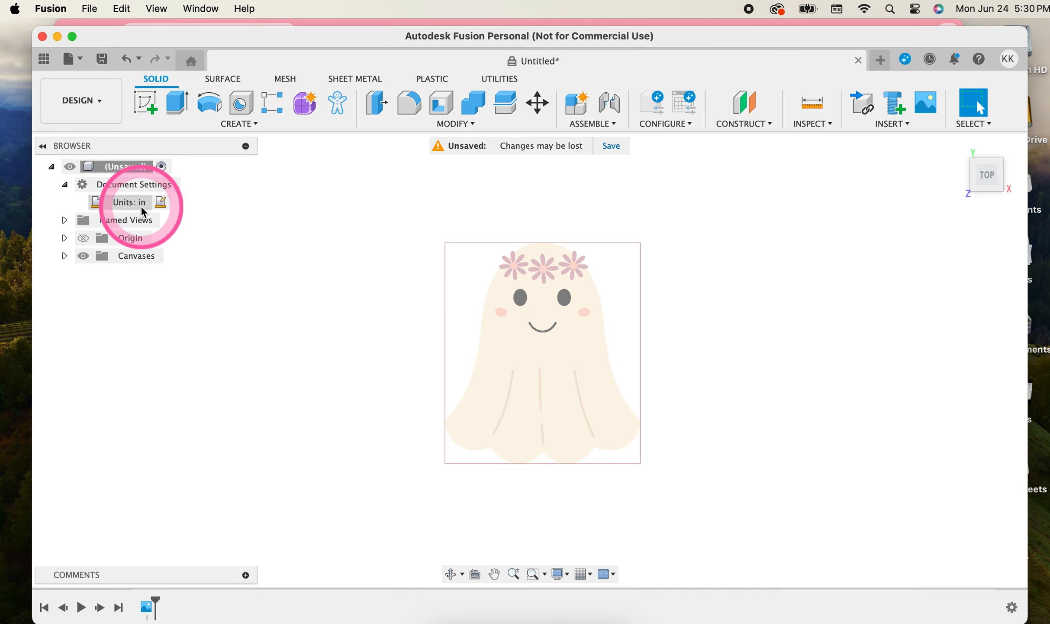
left_click(64, 256)
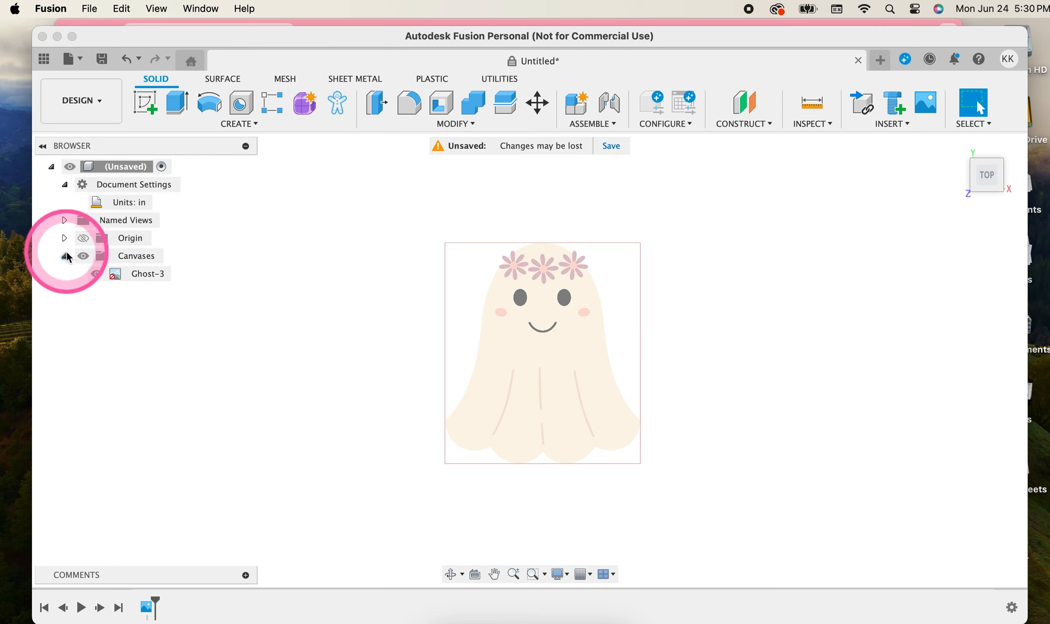
left_click(143, 275)
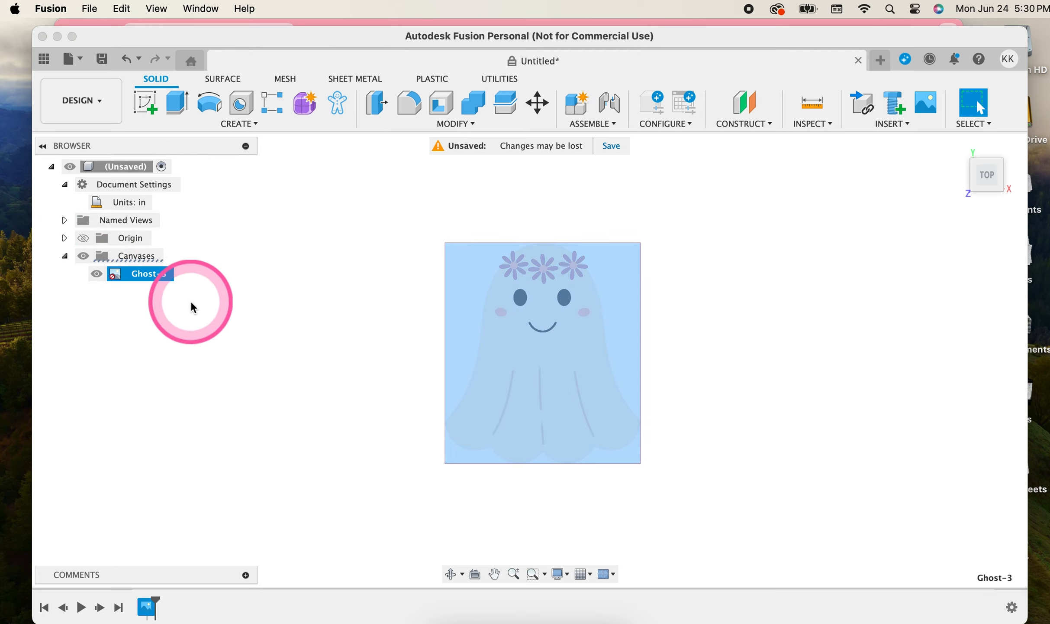
right_click(160, 276)
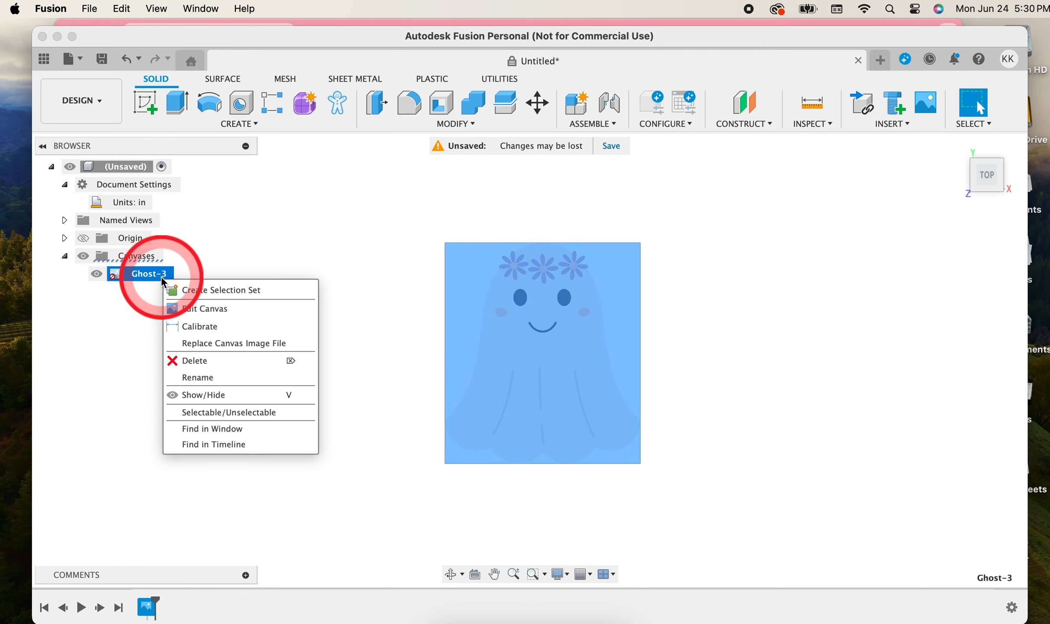
left_click(222, 327)
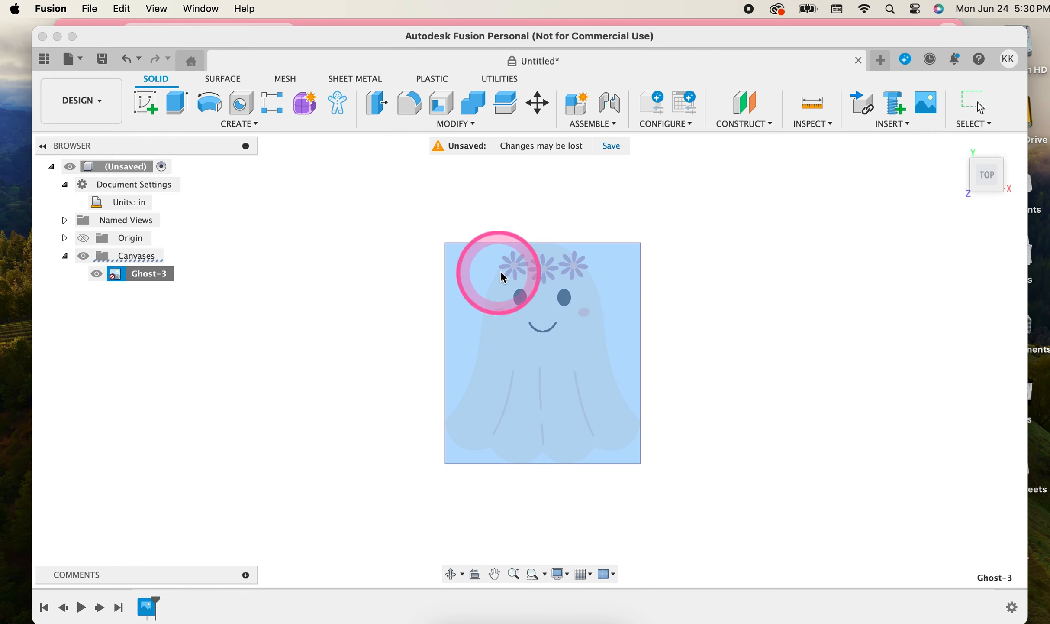
left_click(545, 241)
left_click(553, 456)
left_click(555, 463)
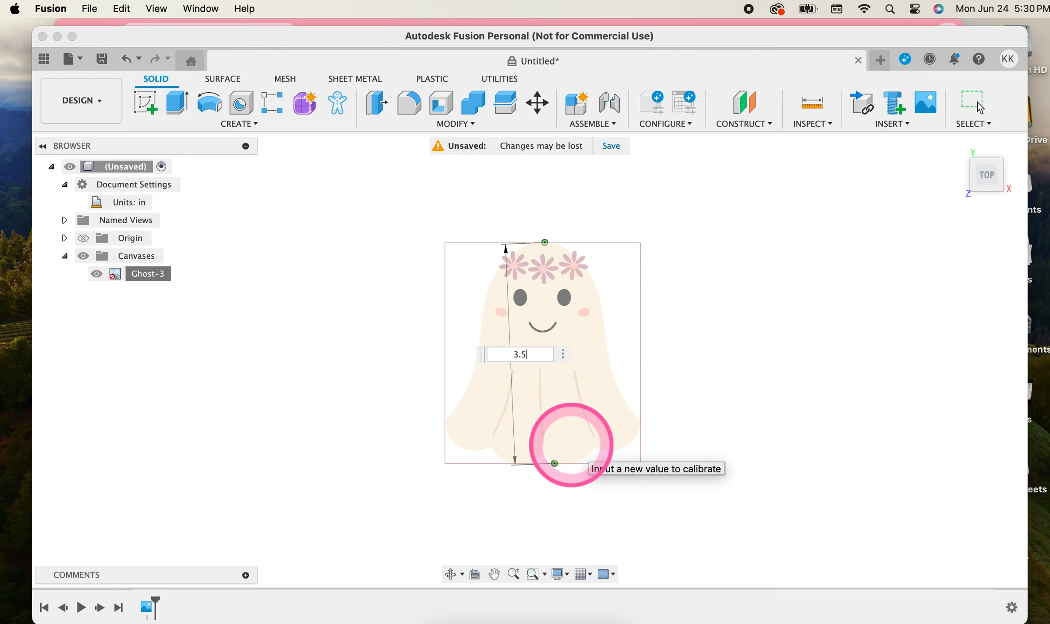
key("Return")
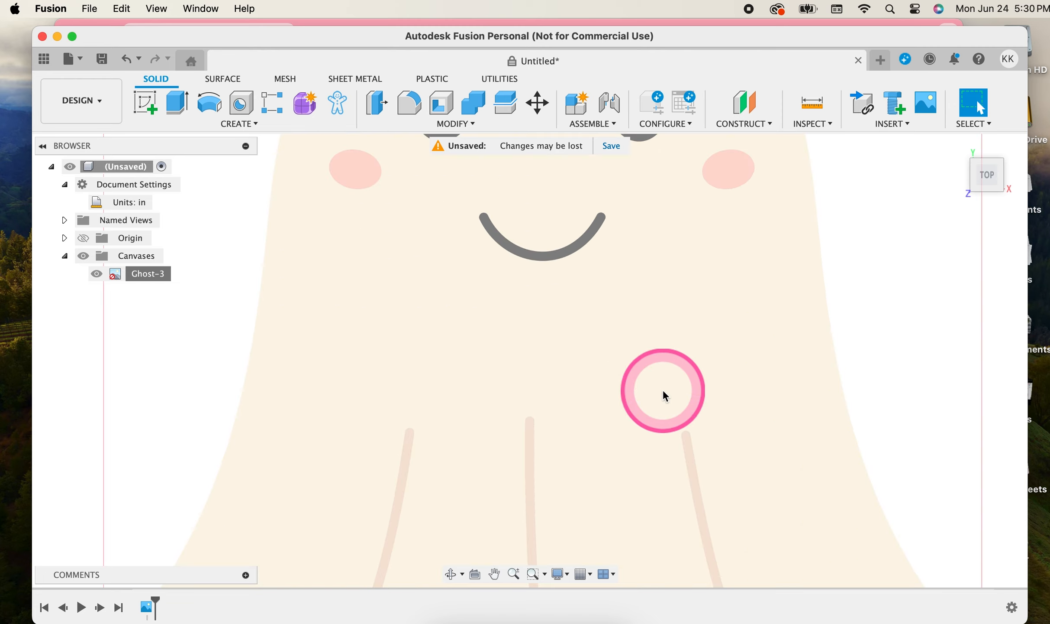
Create a new sketch on the XY plane, over the calibrated ghost canvas
scroll(637, 368, "down", 5)
scroll(632, 362, "down", 2)
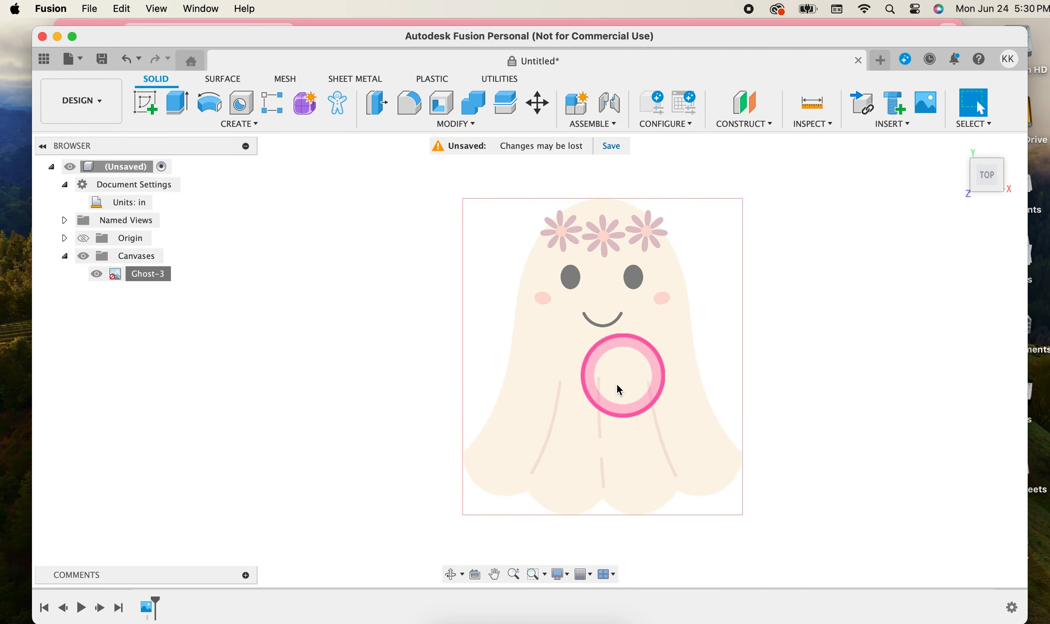
left_click(495, 573)
left_click_drag(605, 434, 527, 435)
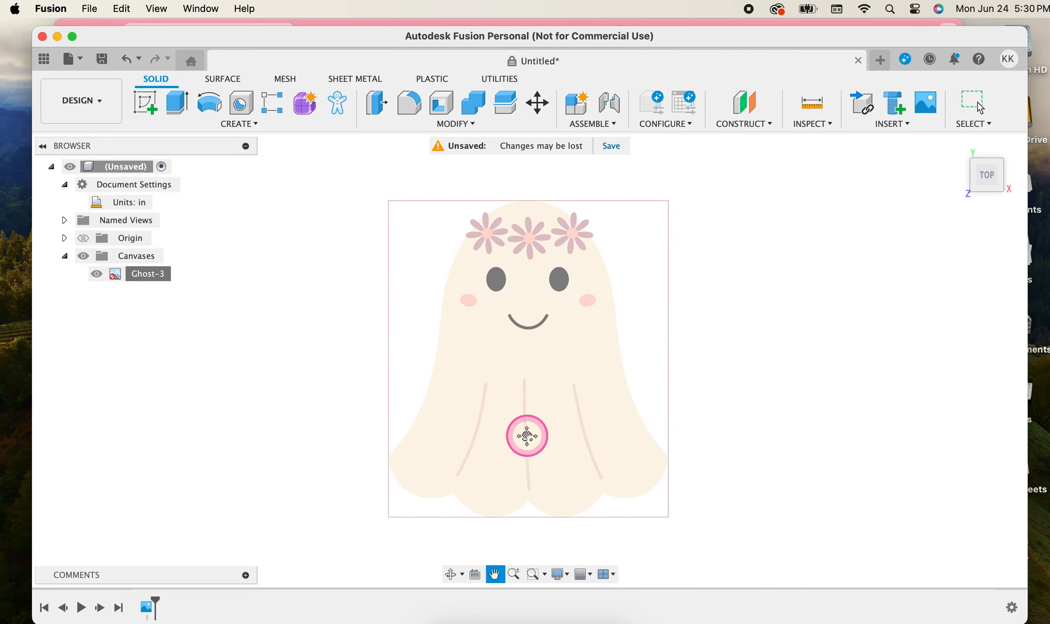
left_click(974, 103)
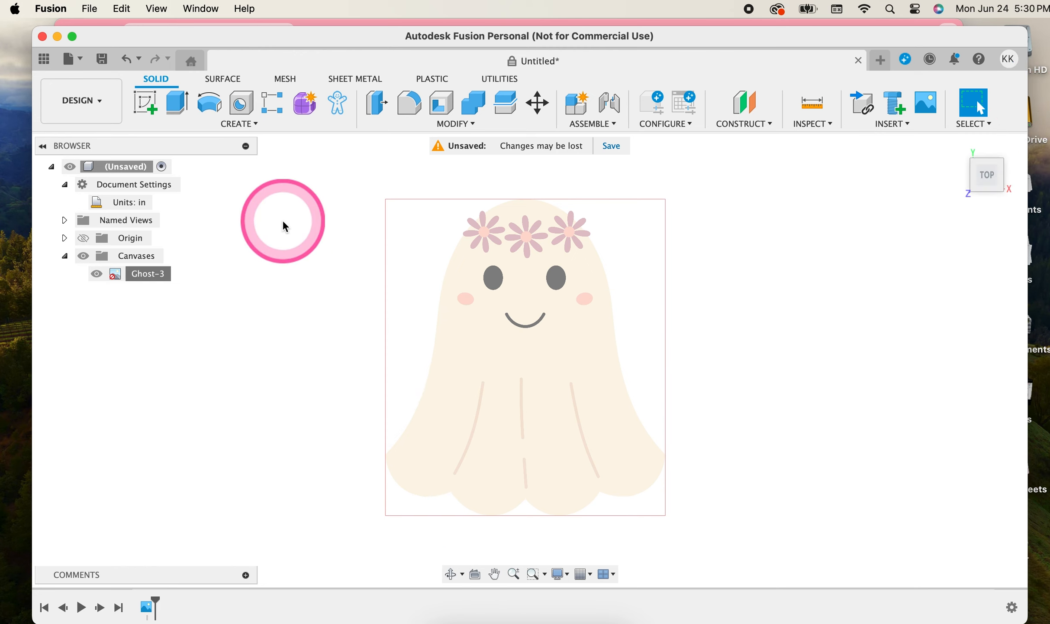
left_click(242, 125)
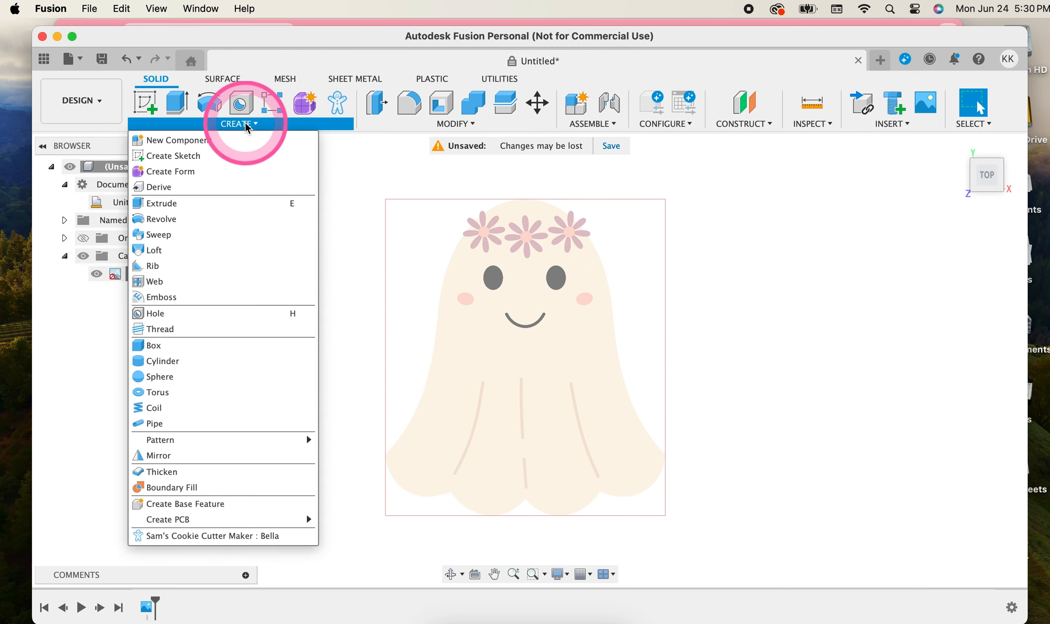
left_click(238, 156)
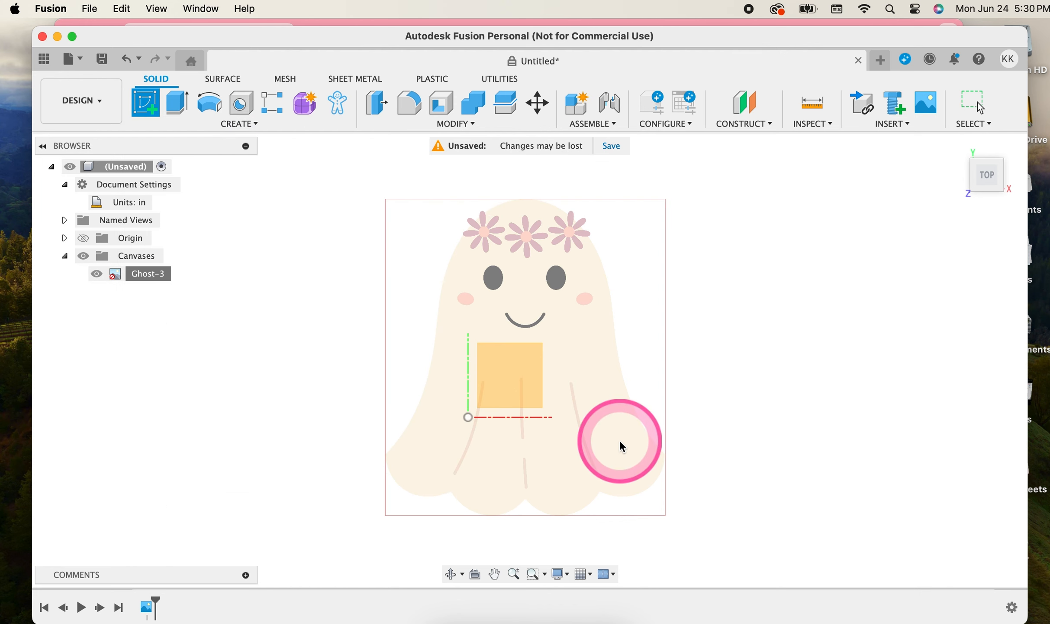
left_click(504, 387)
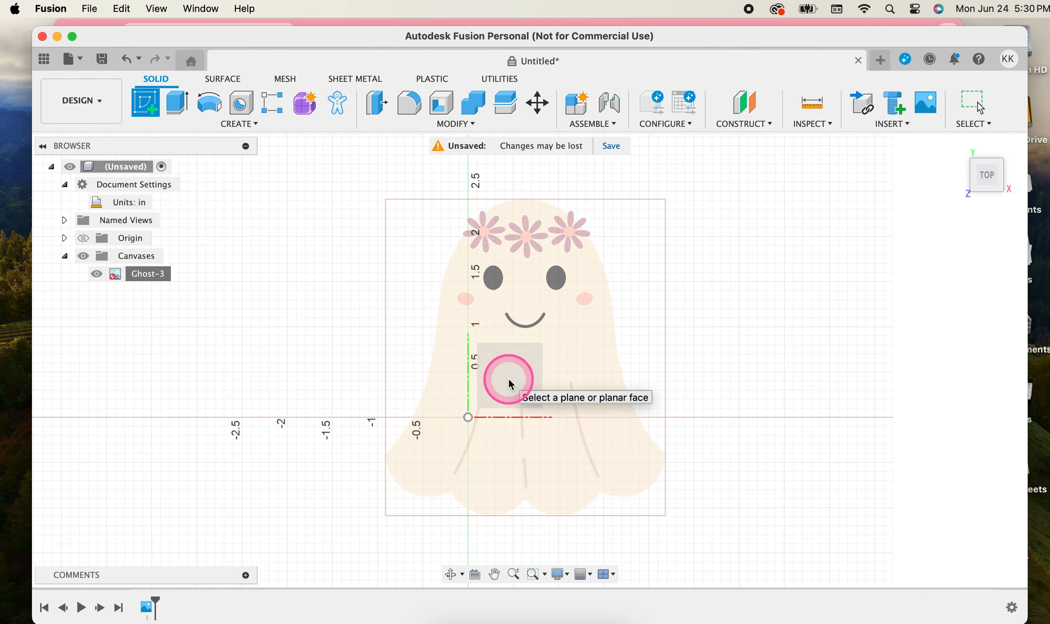
left_click(502, 378)
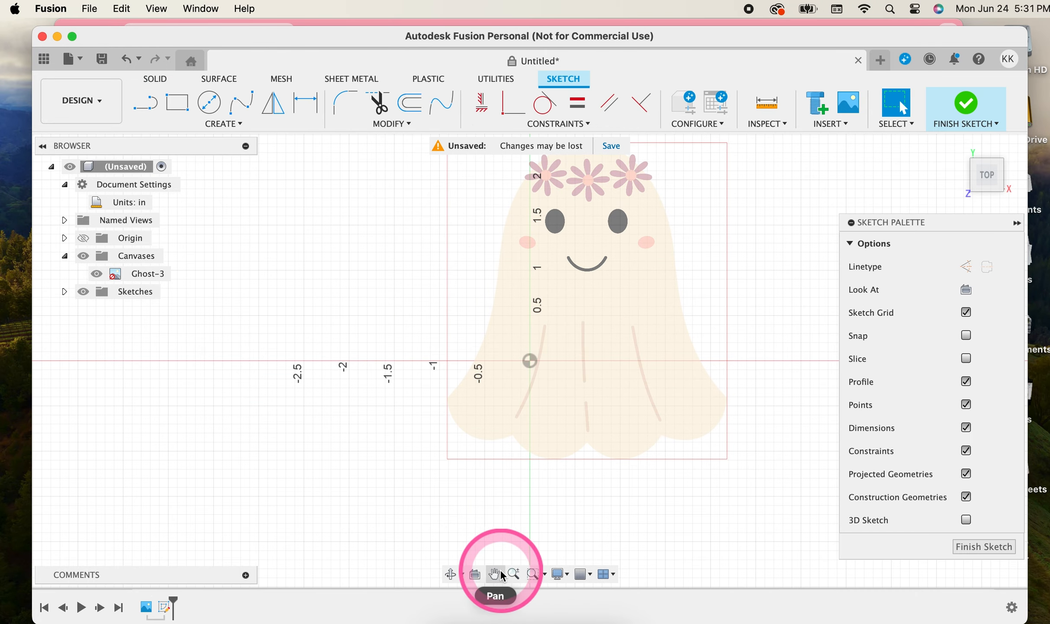
Start a fit point spline at the flower crown's left end and trace down the ghost's left side with six points
left_click(495, 573)
left_click_drag(798, 206, 741, 265)
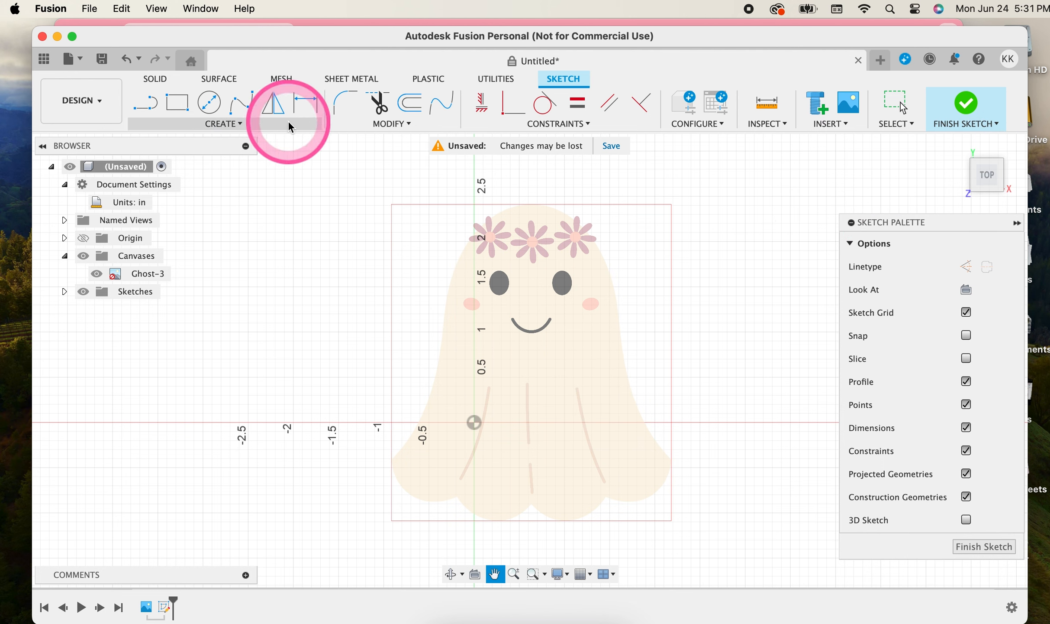
left_click(238, 105)
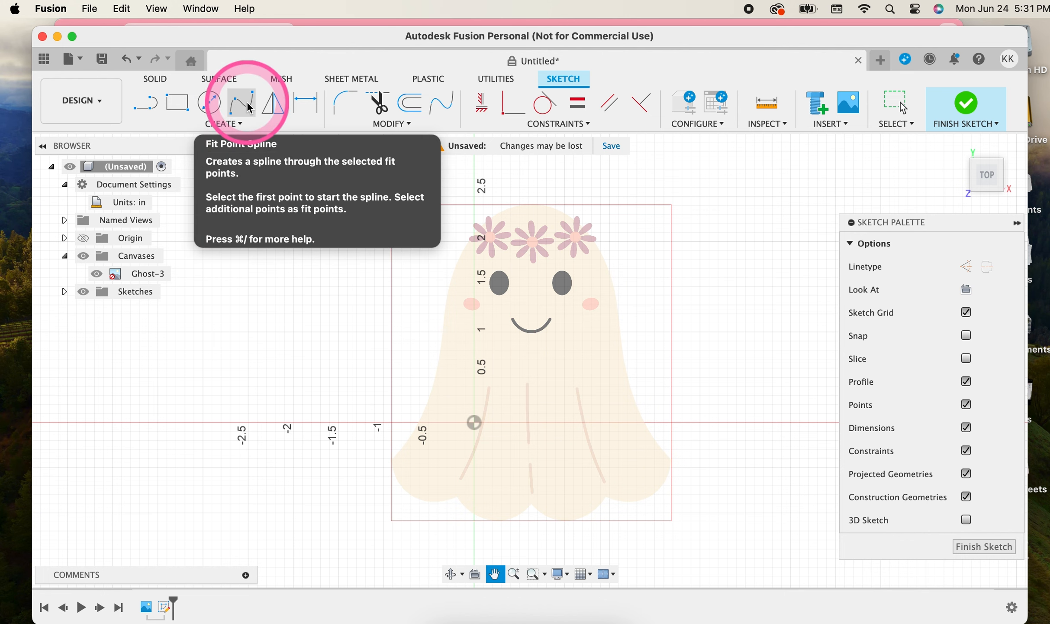
left_click(424, 276)
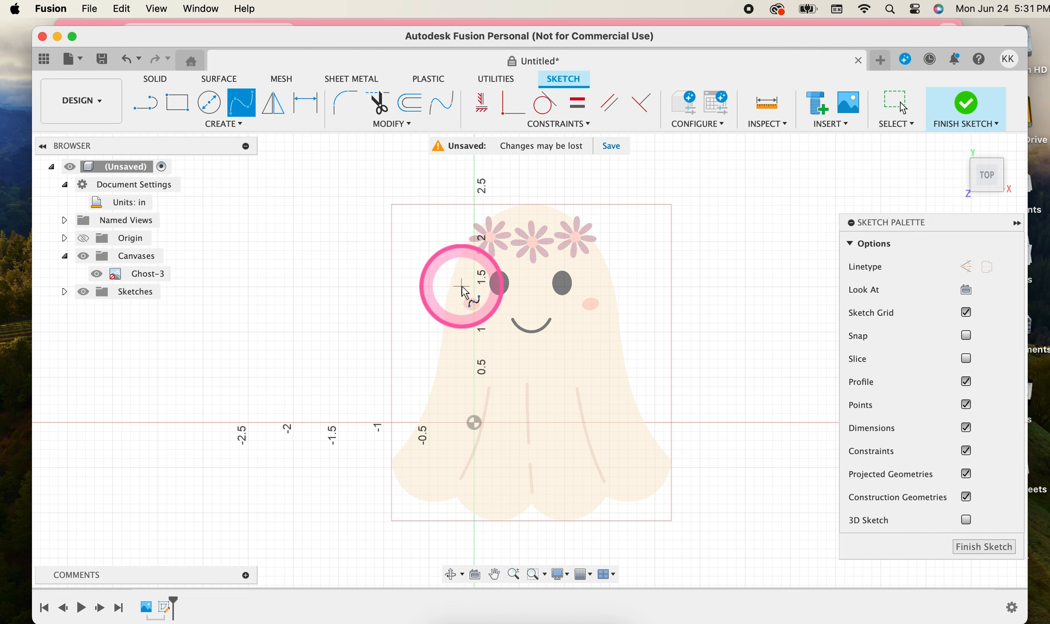
scroll(464, 286, "up", 5)
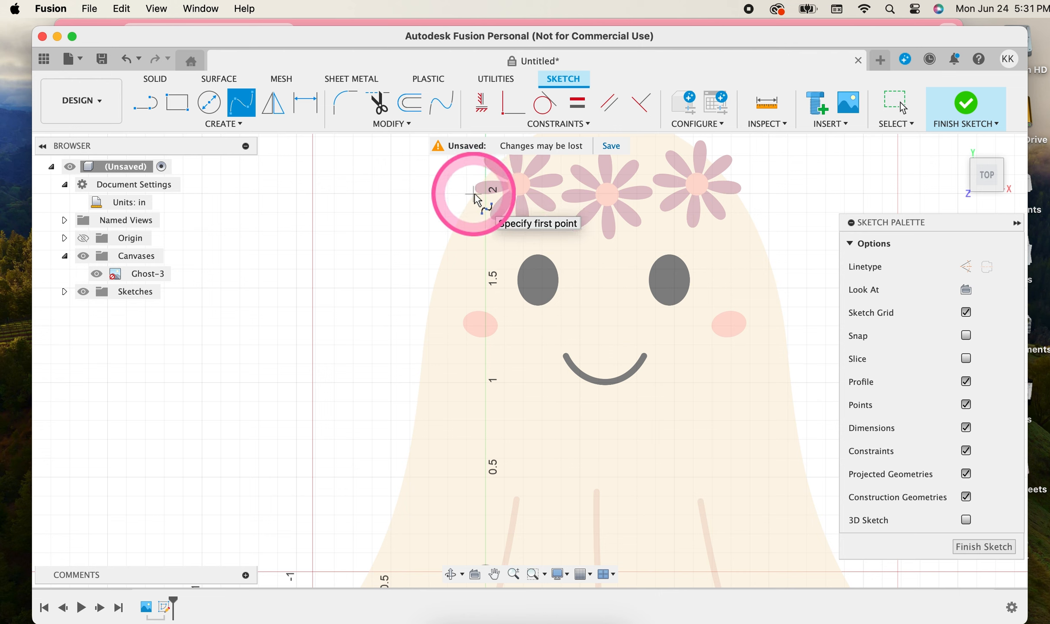
left_click(475, 193)
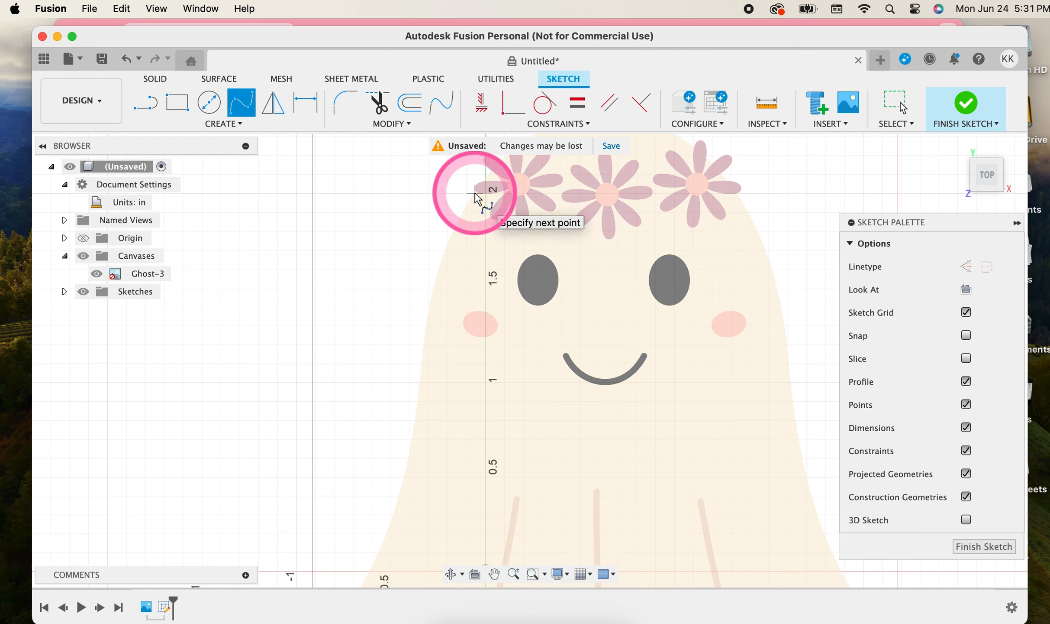
left_click(454, 227)
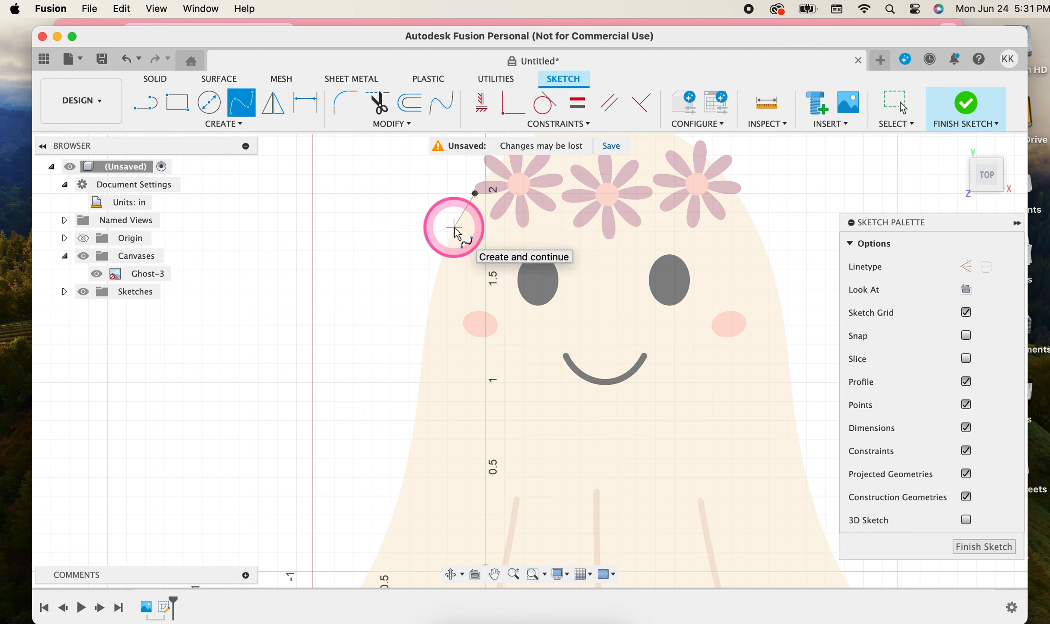
left_click(429, 304)
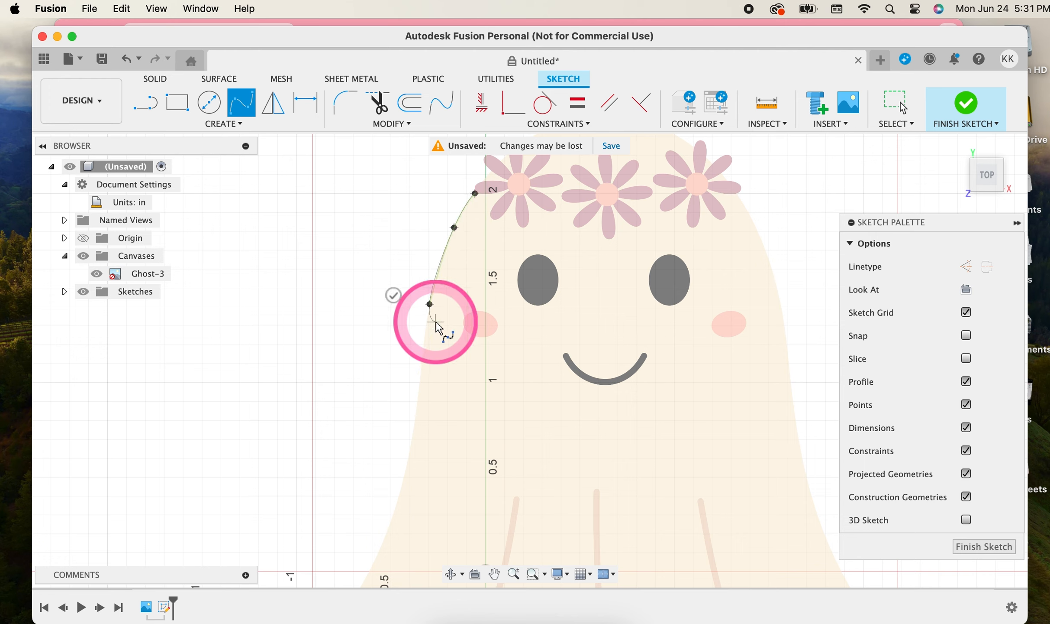
left_click(419, 382)
left_click(411, 460)
left_click(381, 544)
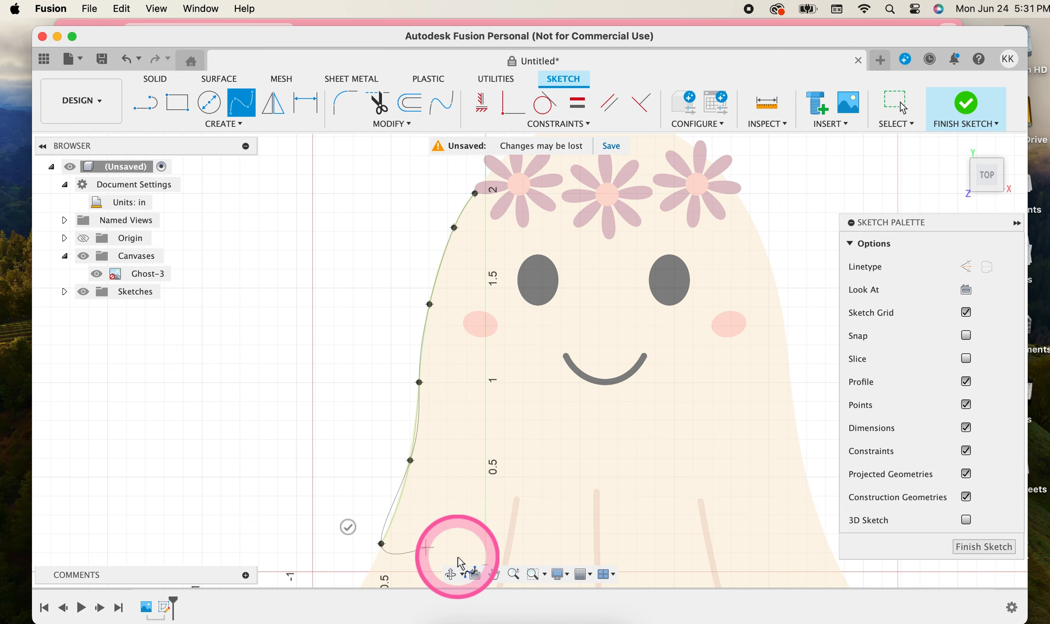
Continue the left-side spline out to the widest point of the ghost's lower left hem and finish it
left_click(494, 575)
mouse_move(485, 511)
left_mouse_down()
mouse_move(534, 304)
mouse_move(534, 335)
left_mouse_up()
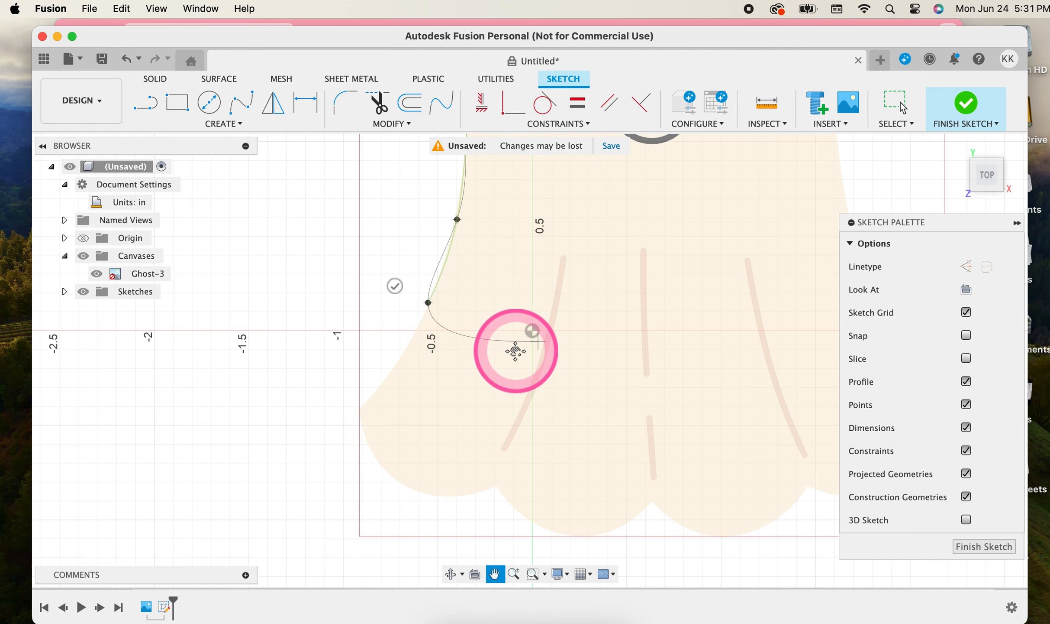
key("s")
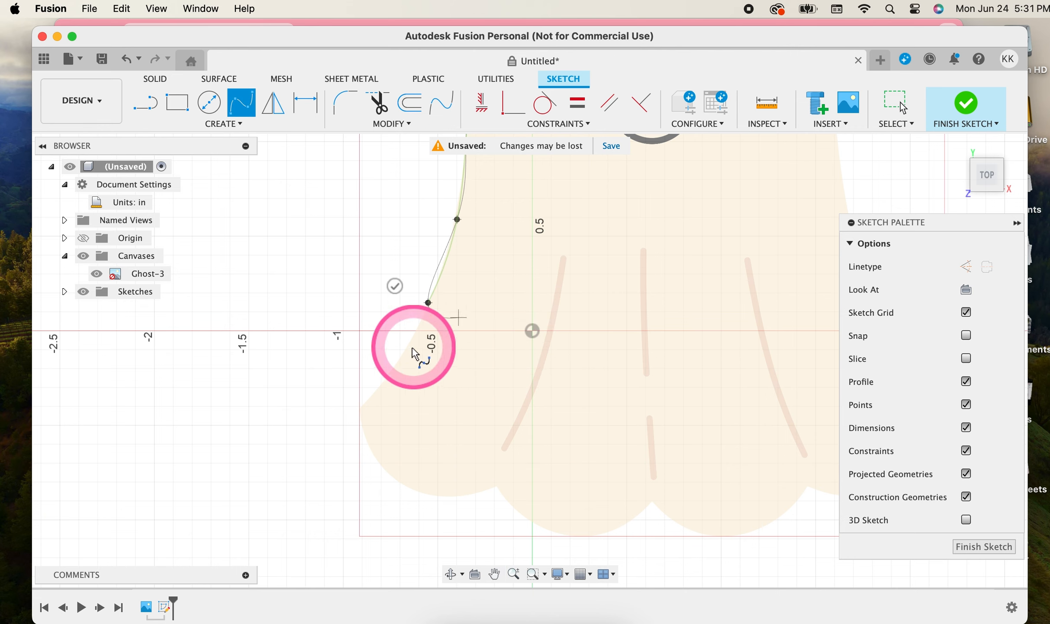
left_click(408, 350)
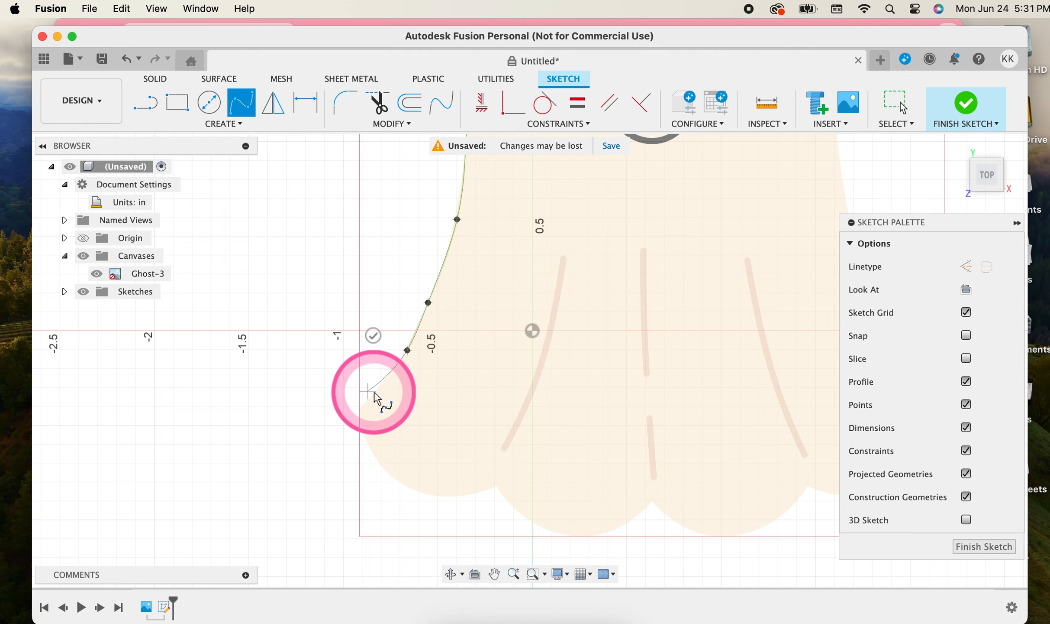
left_click(375, 392)
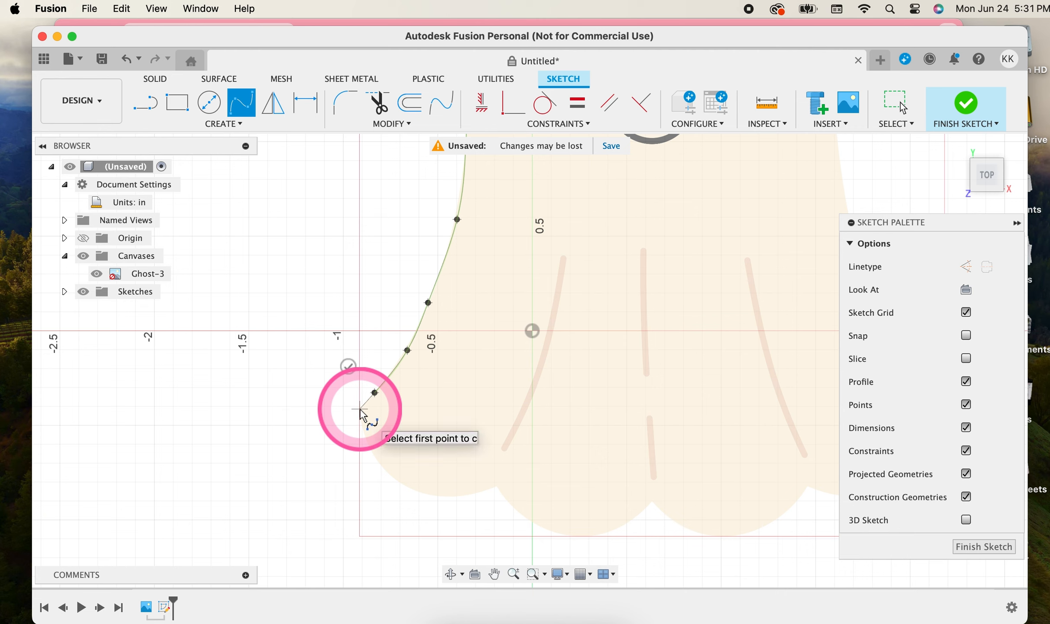
left_click(360, 409)
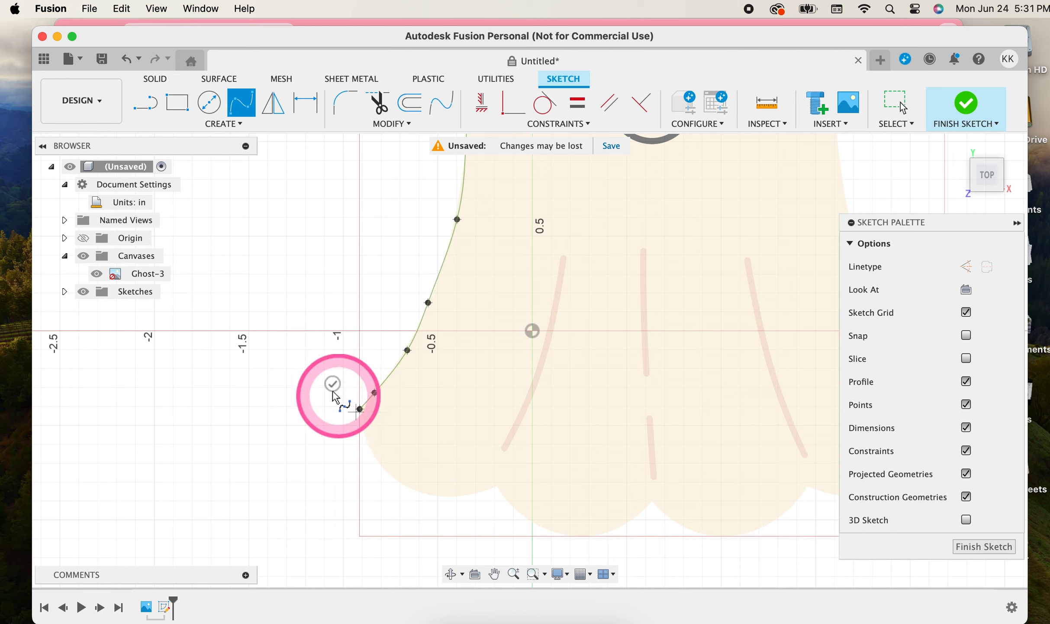
left_click(332, 384)
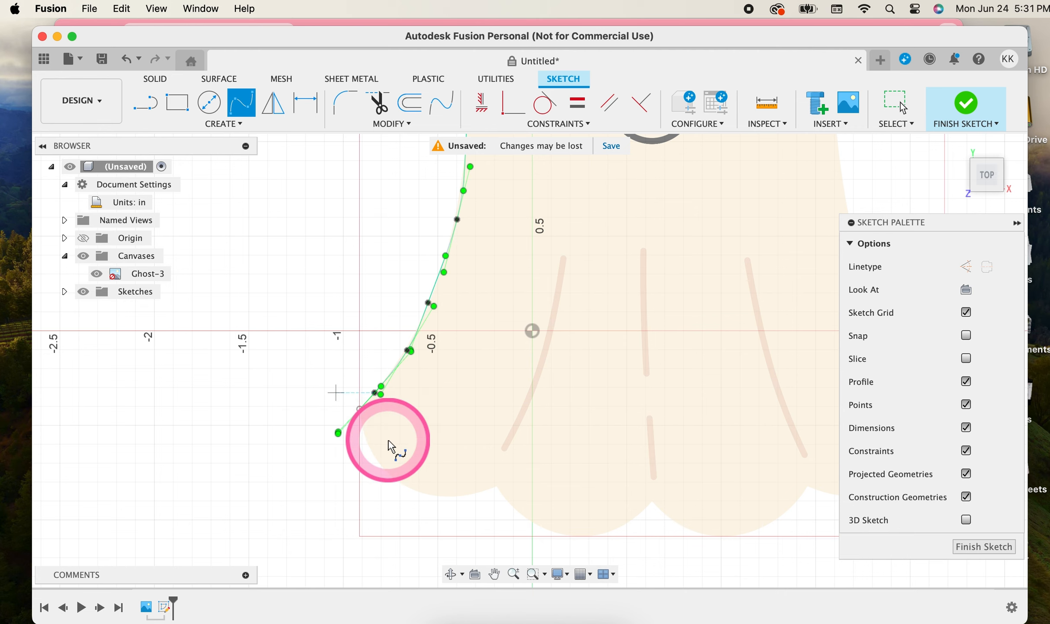
Trace the hem's leftmost scallop with a fit point spline from the left-side curve's end to the first notch
left_click(360, 409)
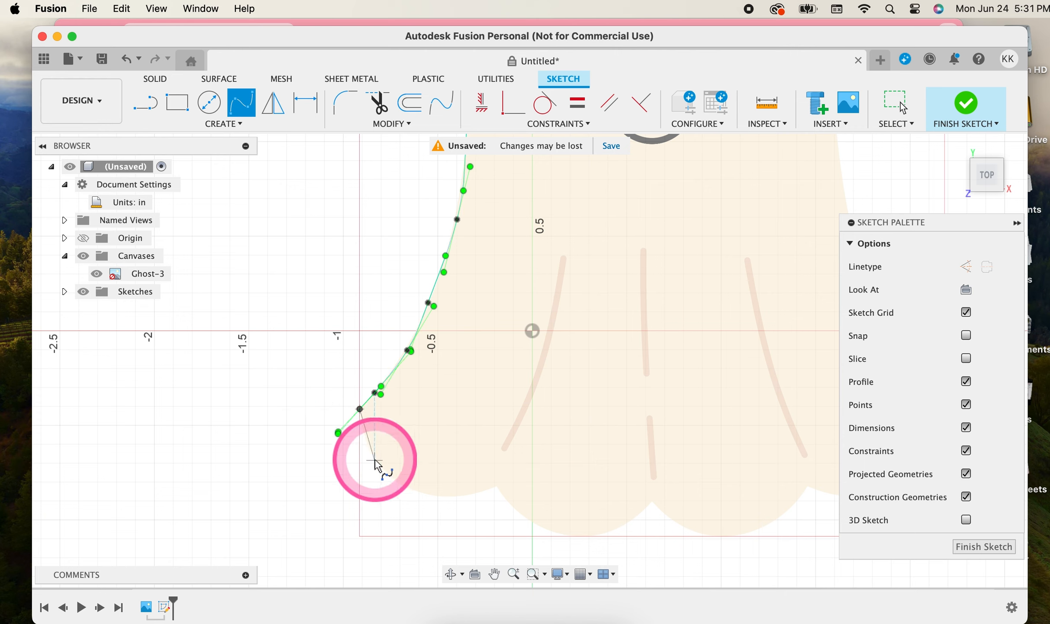
left_click(375, 458)
left_click(419, 493)
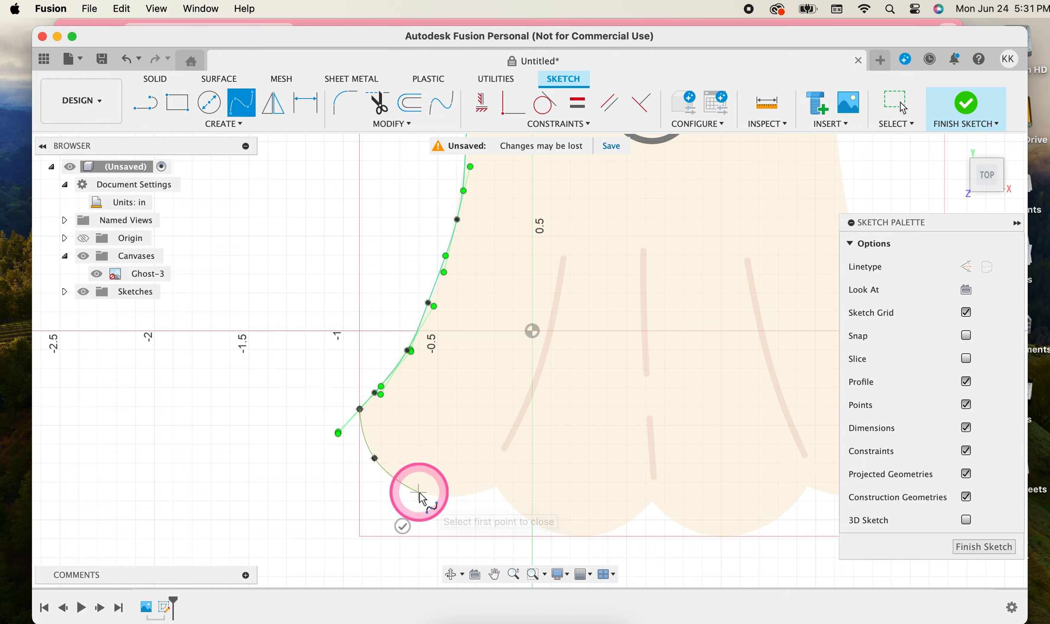
left_click(474, 492)
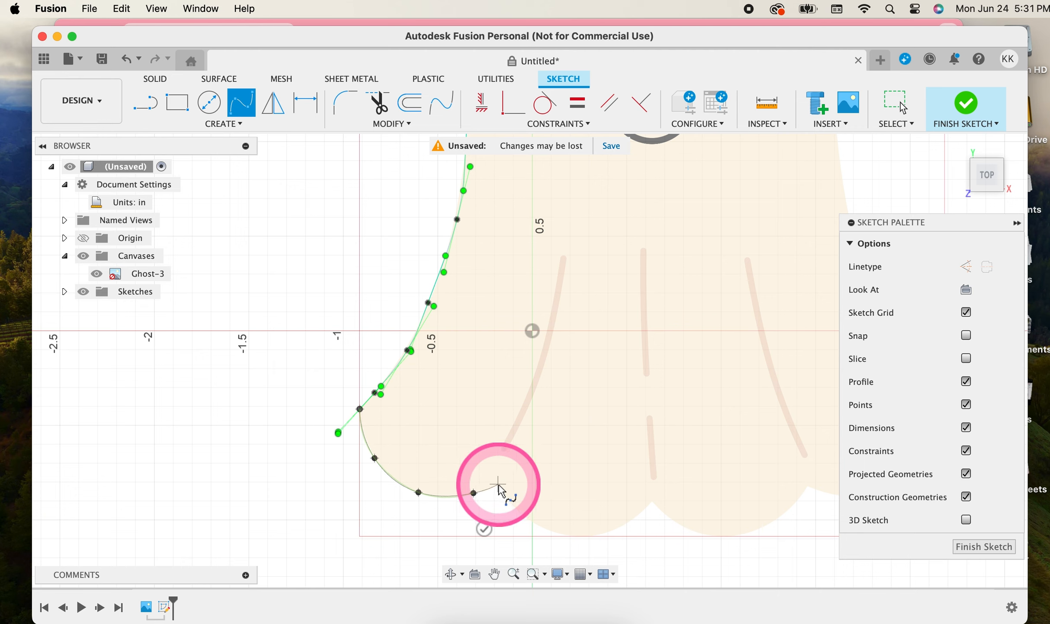
left_click(498, 484)
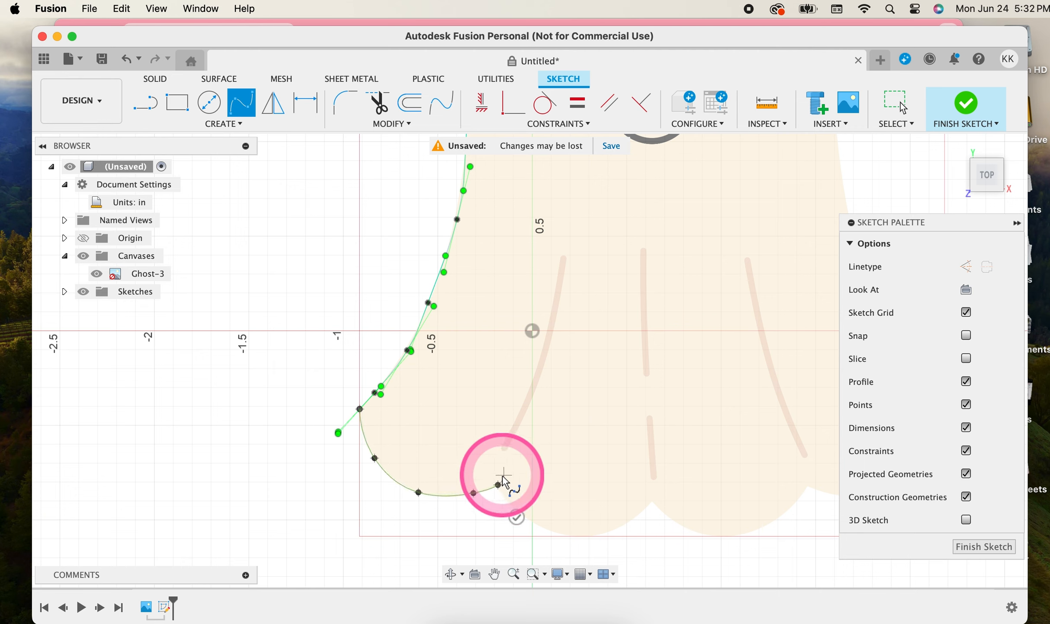
left_click(518, 517)
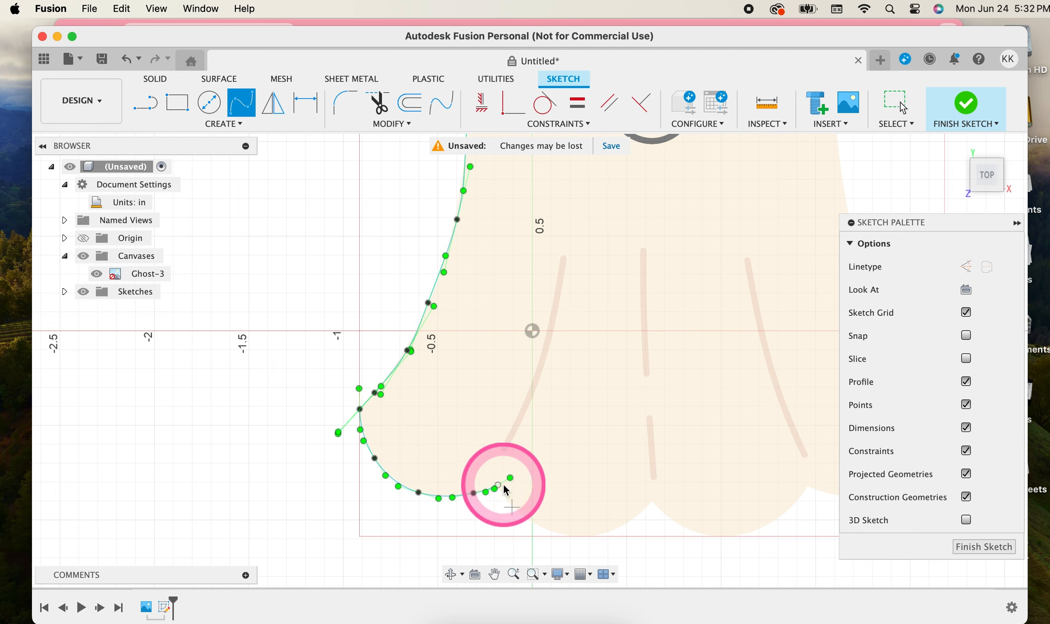
Trace the hem's second scallop with a fit point spline from the first notch to the middle notch
left_click(499, 485)
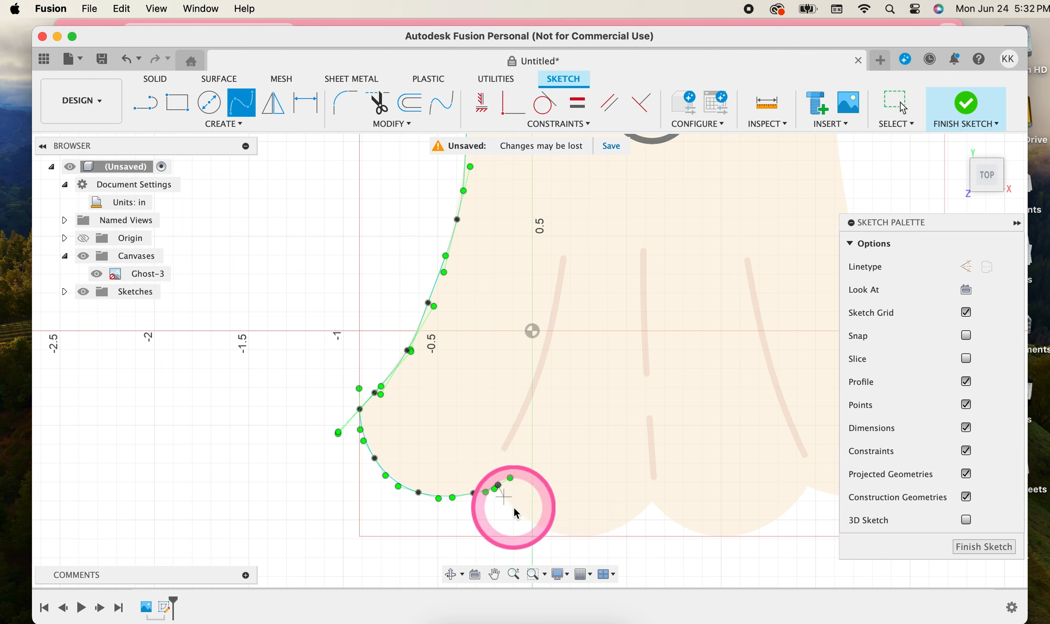
left_click(515, 507)
left_click(553, 529)
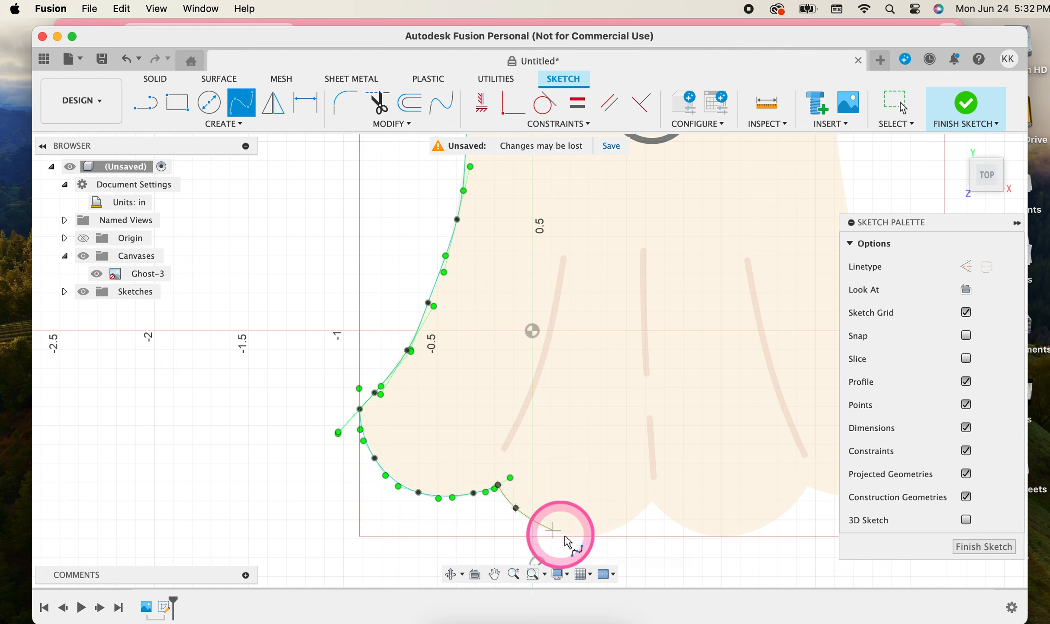
left_click(597, 535)
left_click(638, 515)
left_click(650, 501)
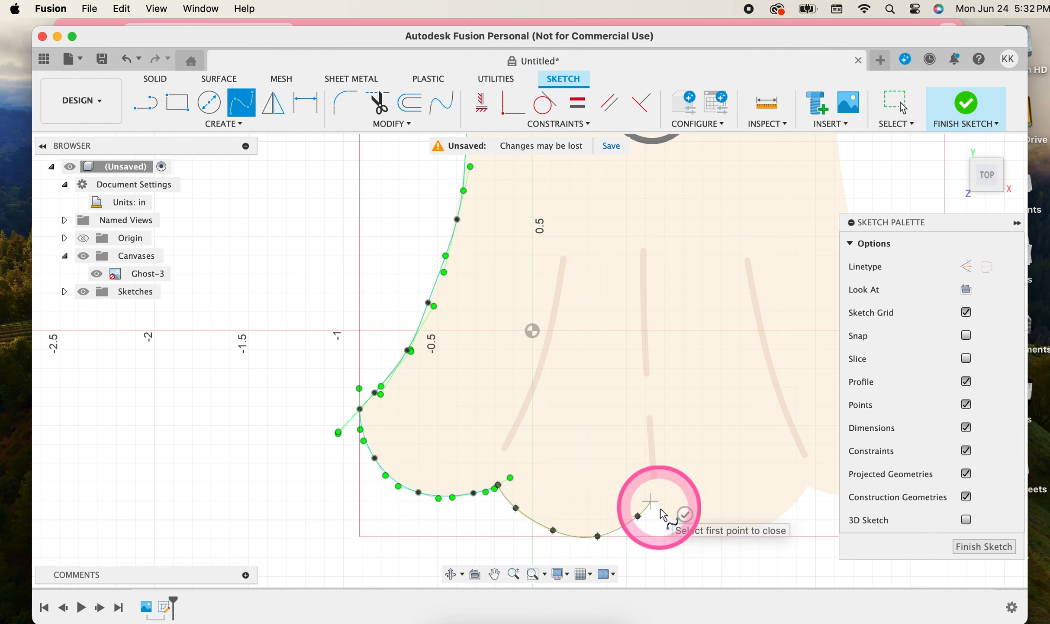
left_click(685, 514)
Trace the hem's third scallop with a fit point spline from the middle notch to the right notch
left_click(494, 574)
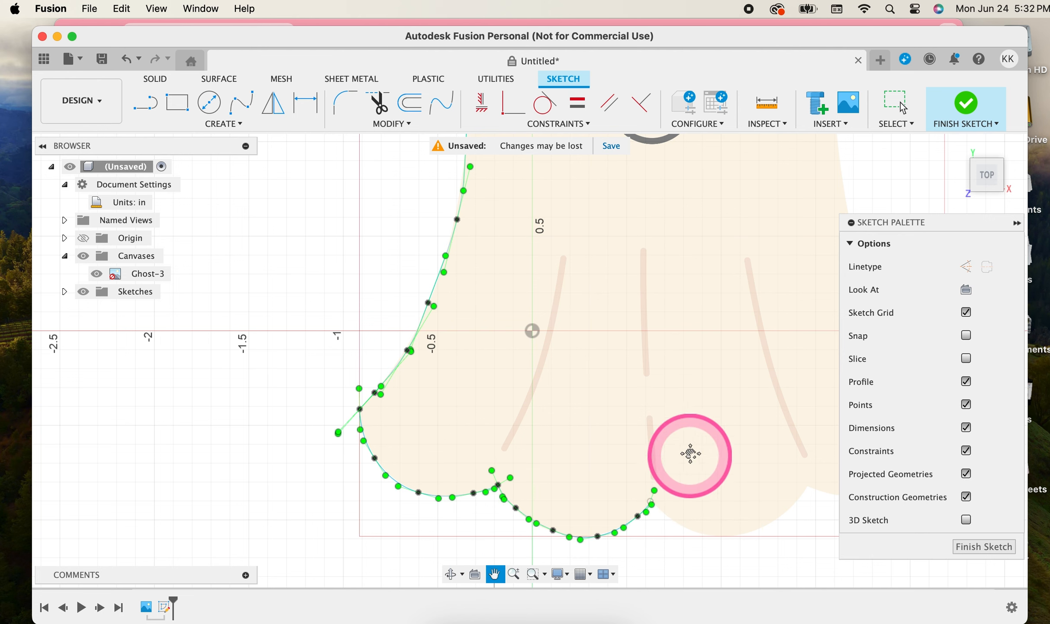
mouse_move(710, 422)
left_mouse_down()
mouse_move(570, 420)
mouse_move(544, 401)
left_mouse_up()
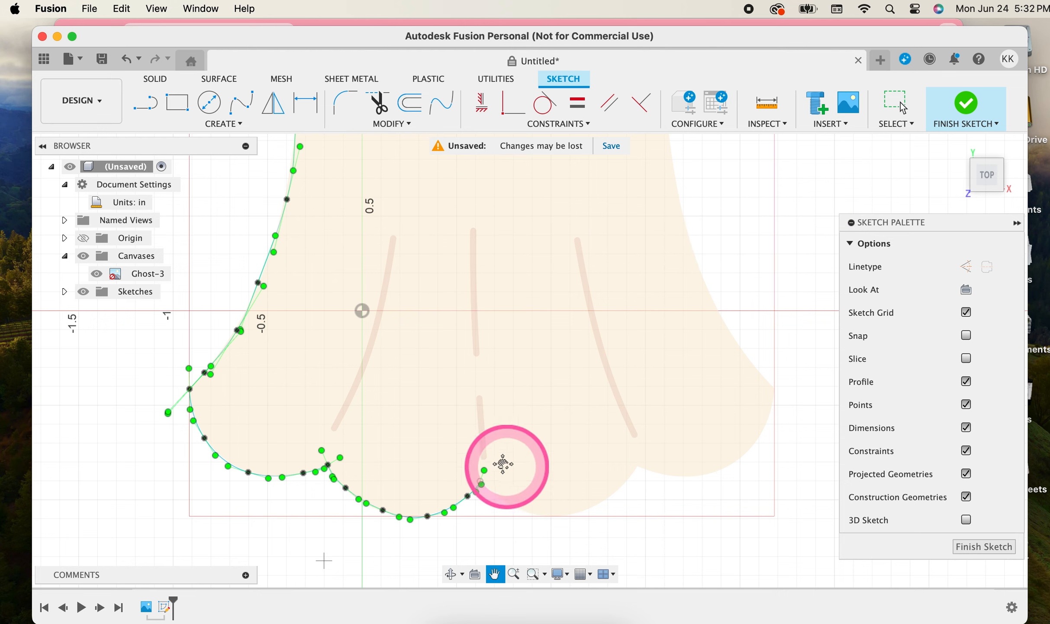
key("super+z")
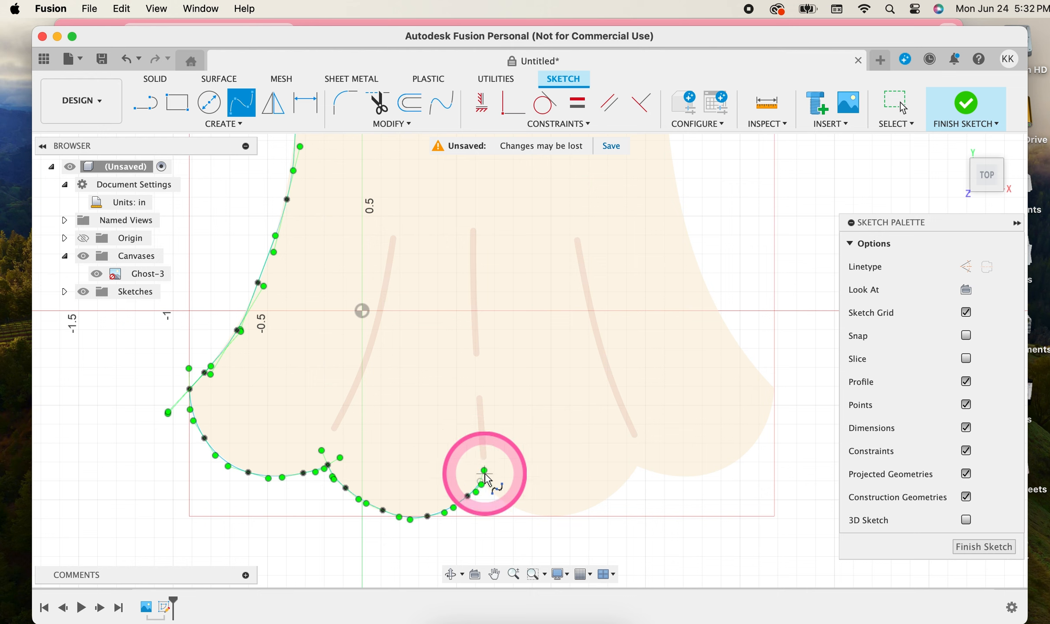
left_click(498, 495)
left_click(531, 516)
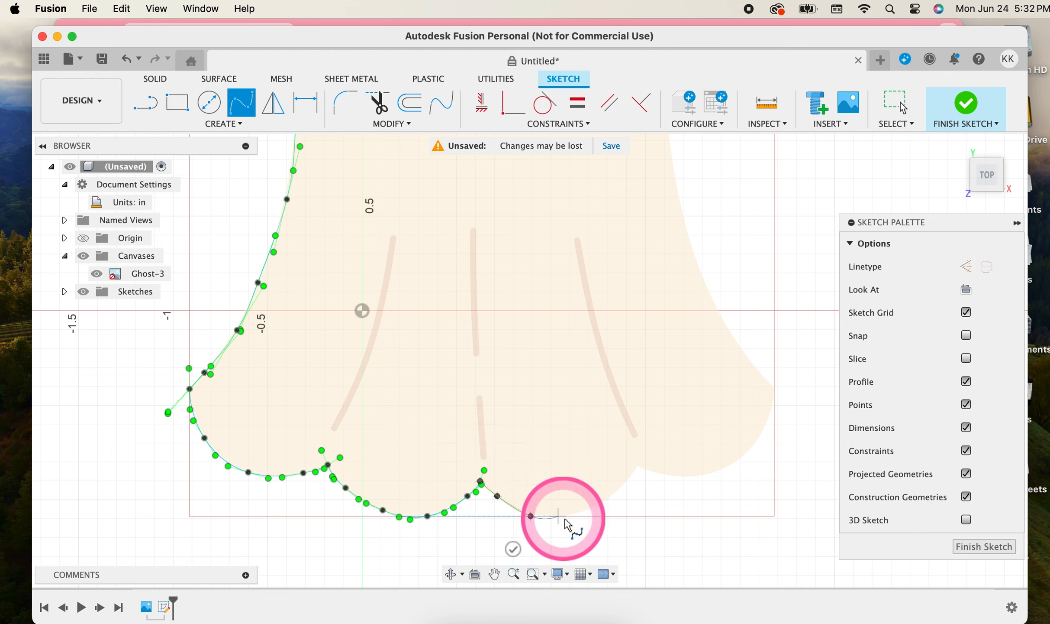
left_click(579, 515)
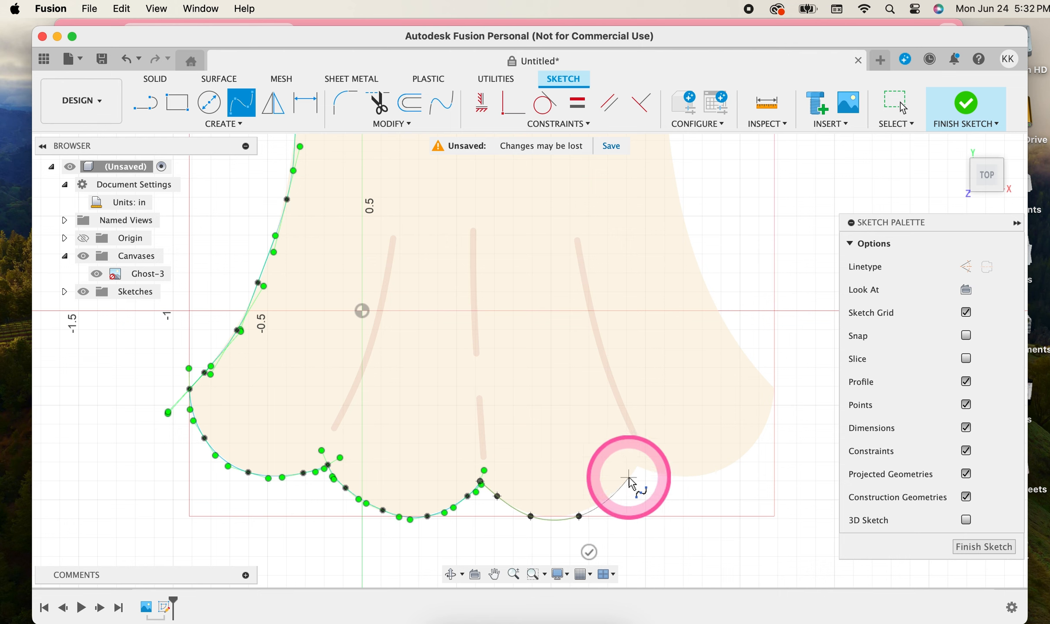
left_click(629, 478)
left_click(638, 465)
left_click(674, 470)
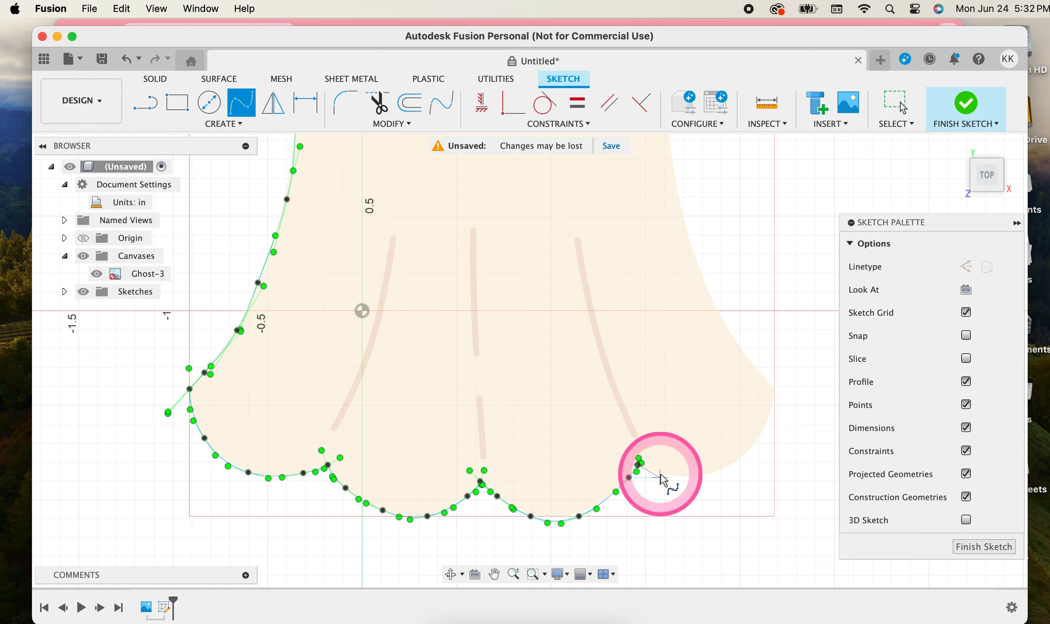
Trace the hem's rightmost scallop with a fit point spline from the right notch to the ghost's widest right point
left_click(664, 469)
left_click(709, 469)
left_click(755, 446)
left_click(813, 390)
Trace the lower part of the ghost's right side with a fit point spline from the hem's widest point upward
left_click(728, 331)
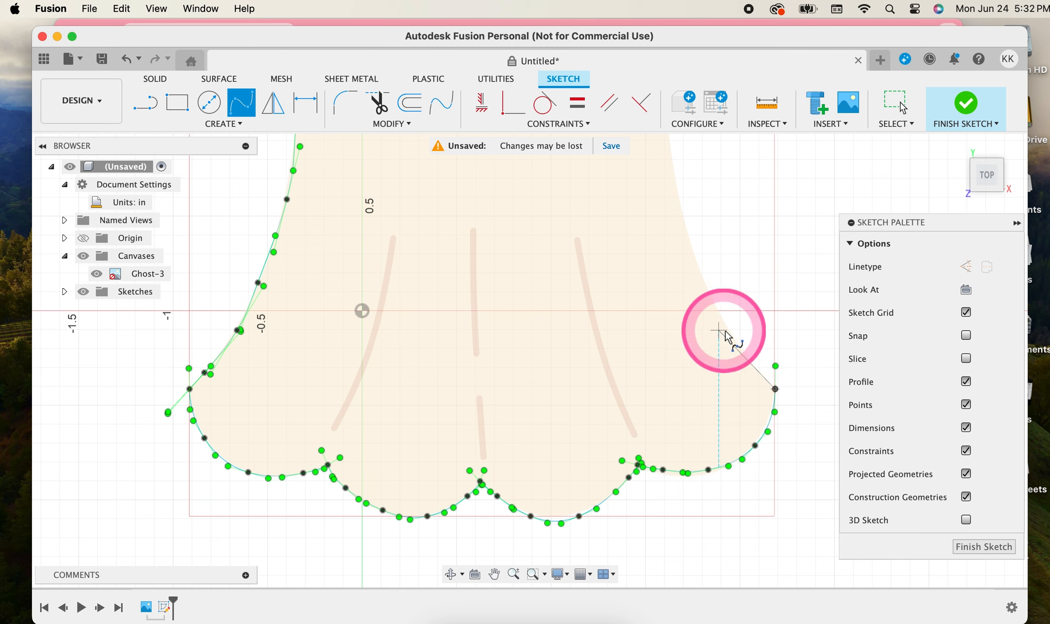
left_click(693, 241)
left_click(672, 156)
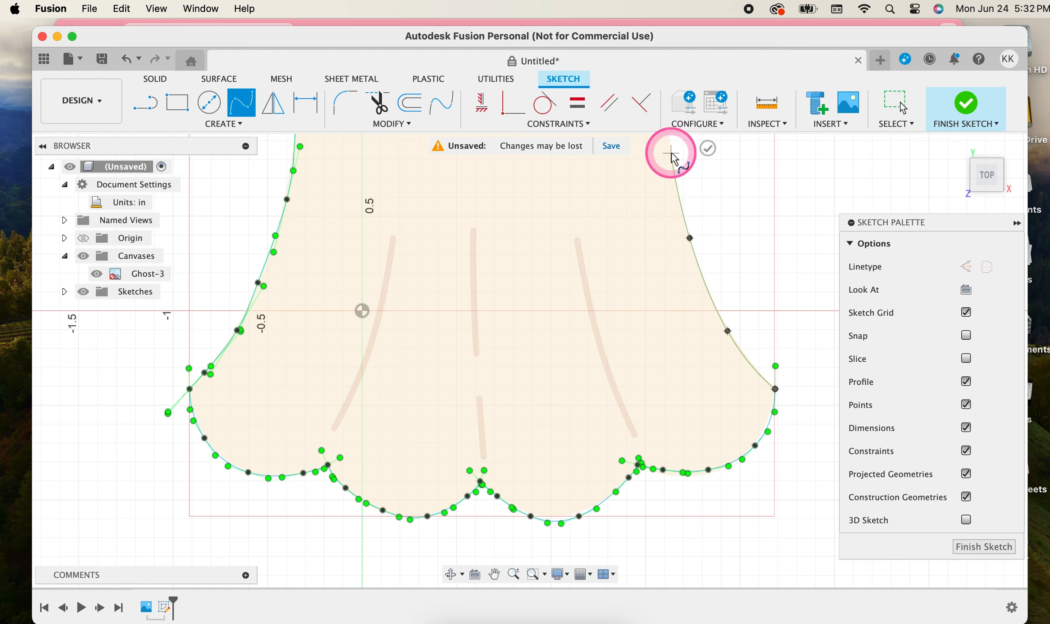
left_click(708, 148)
Trace the upper part of the ghost's right side with a fit point spline ending at the flower crown's right end
left_click(496, 576)
left_click_drag(731, 221, 725, 490)
key("Escape")
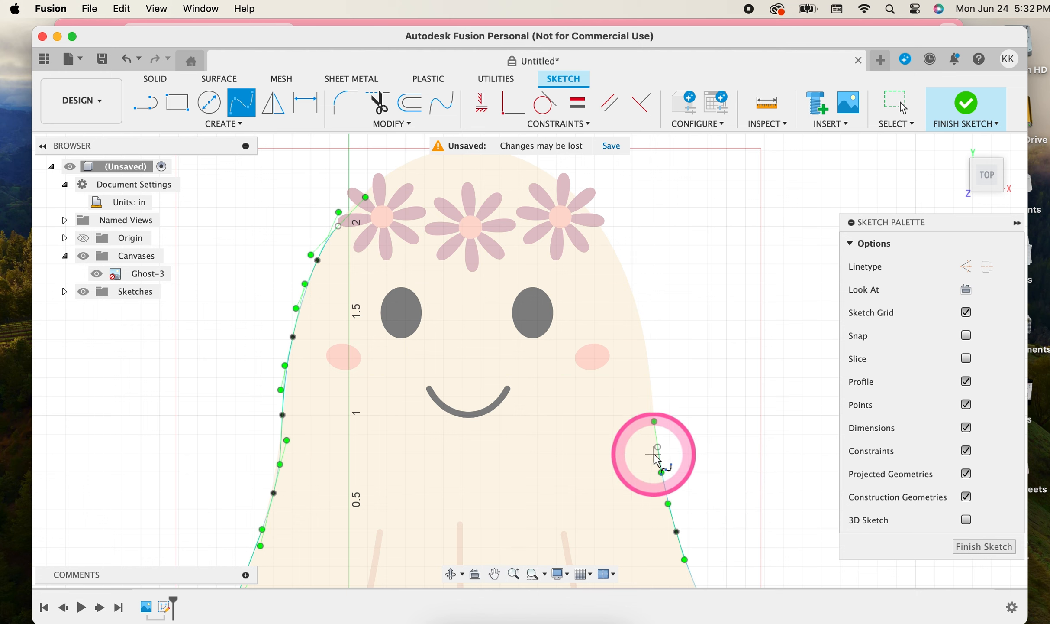
left_click(658, 446)
left_click(654, 393)
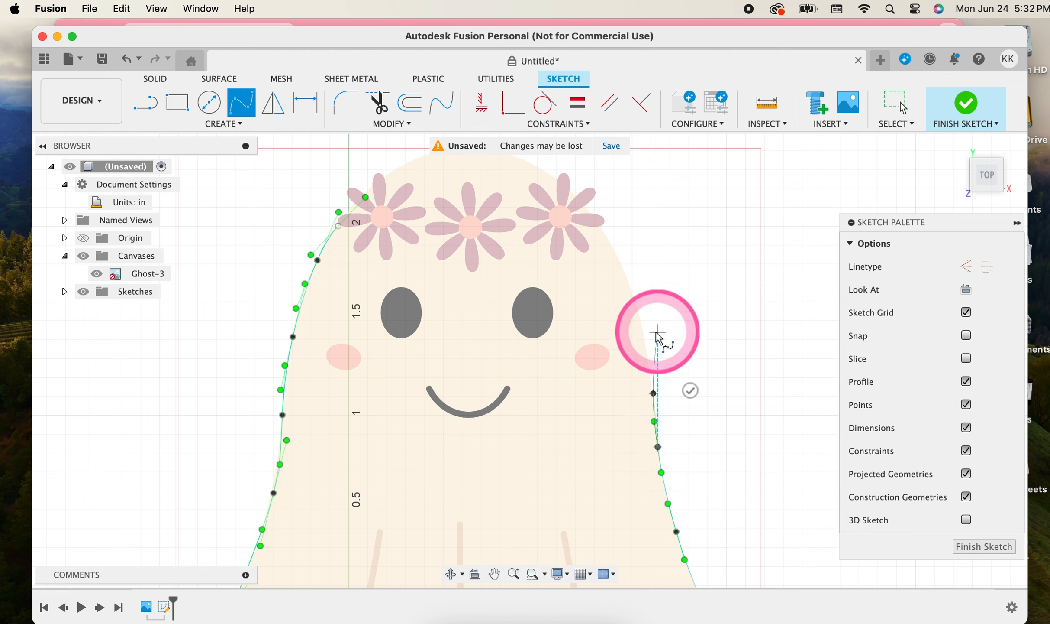
left_click(645, 333)
left_click(621, 258)
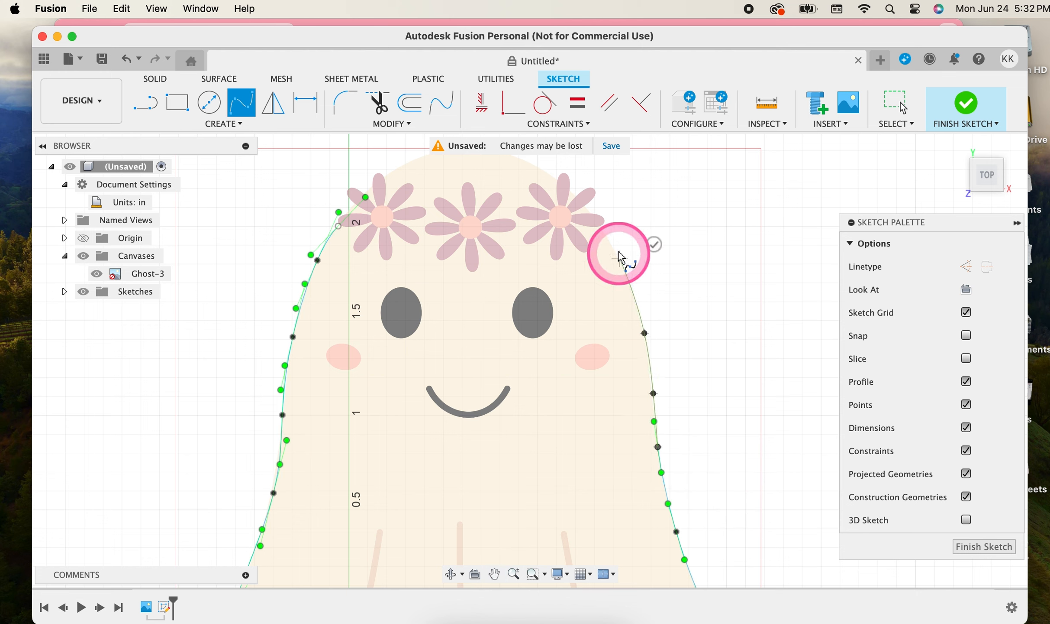
left_click(605, 227)
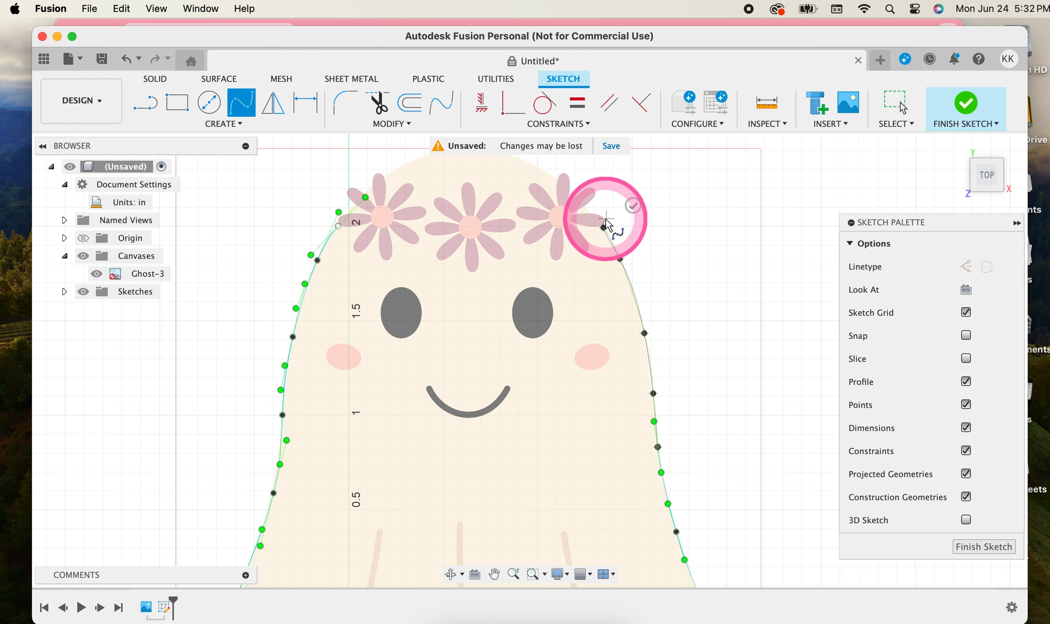
left_click(633, 206)
scroll(607, 224, "up", 2)
scroll(607, 226, "up", 4)
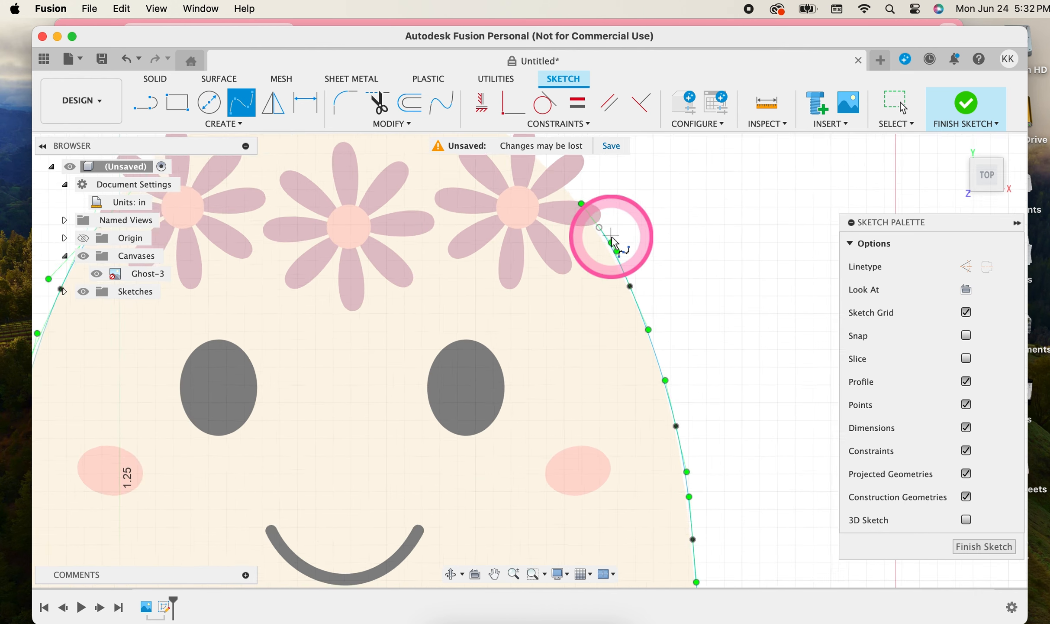
Trace the outer tip of the right flower's rightmost petal with a fit point spline, ending at the petal's upper edge
left_click(592, 219)
left_click(597, 210)
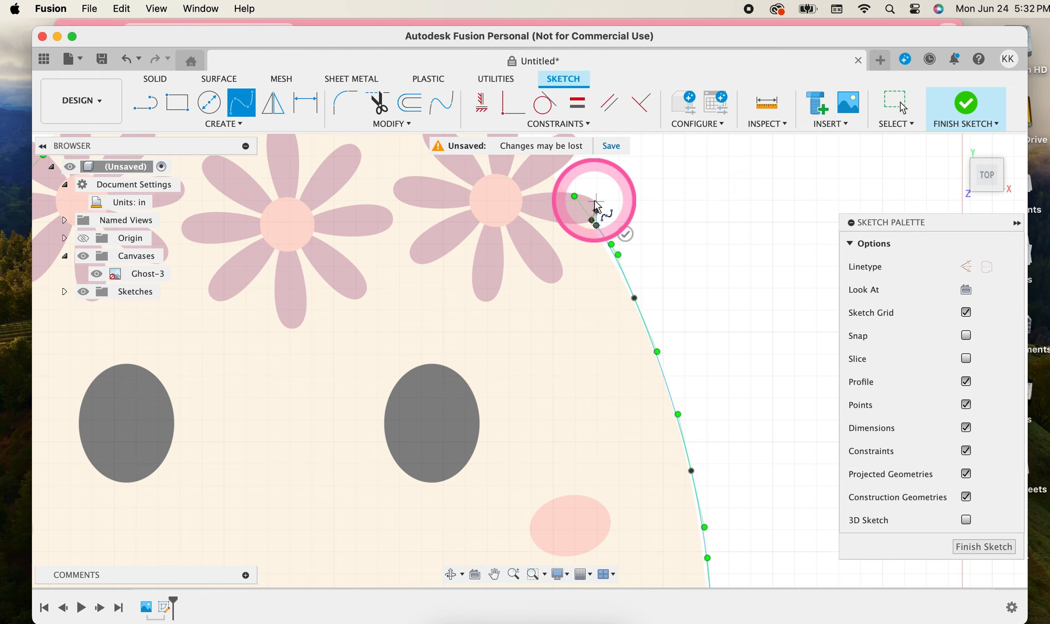
left_click(589, 198)
left_click(569, 194)
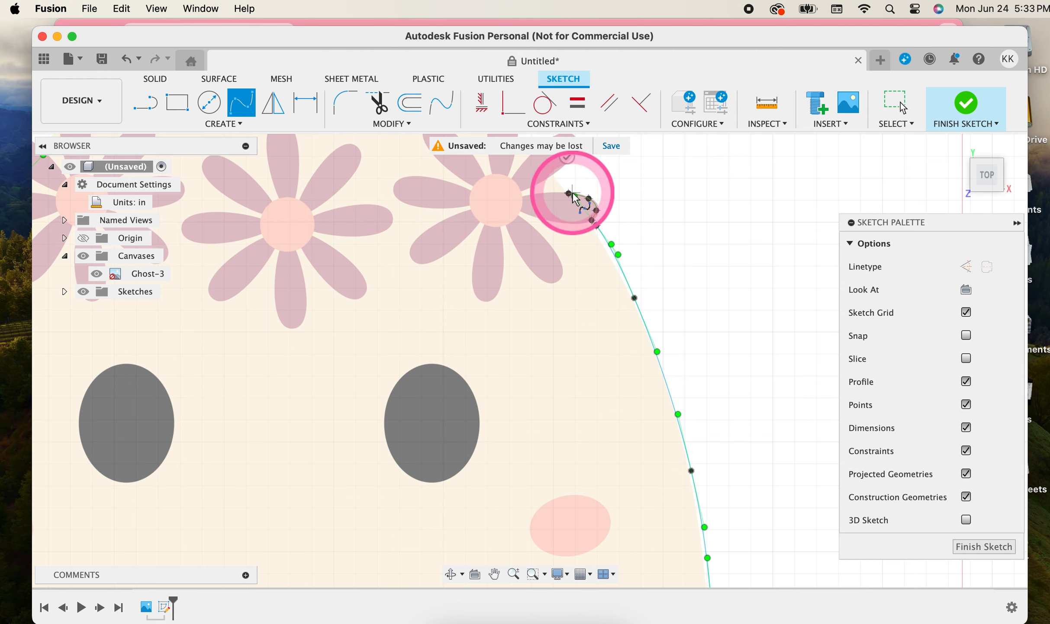
left_click(567, 157)
Bridge to the right flower's upper-right petal and trace around its tip with a fit point spline
left_click(514, 573)
mouse_move(733, 405)
left_mouse_down()
mouse_move(741, 429)
mouse_move(676, 464)
mouse_move(615, 397)
left_mouse_up()
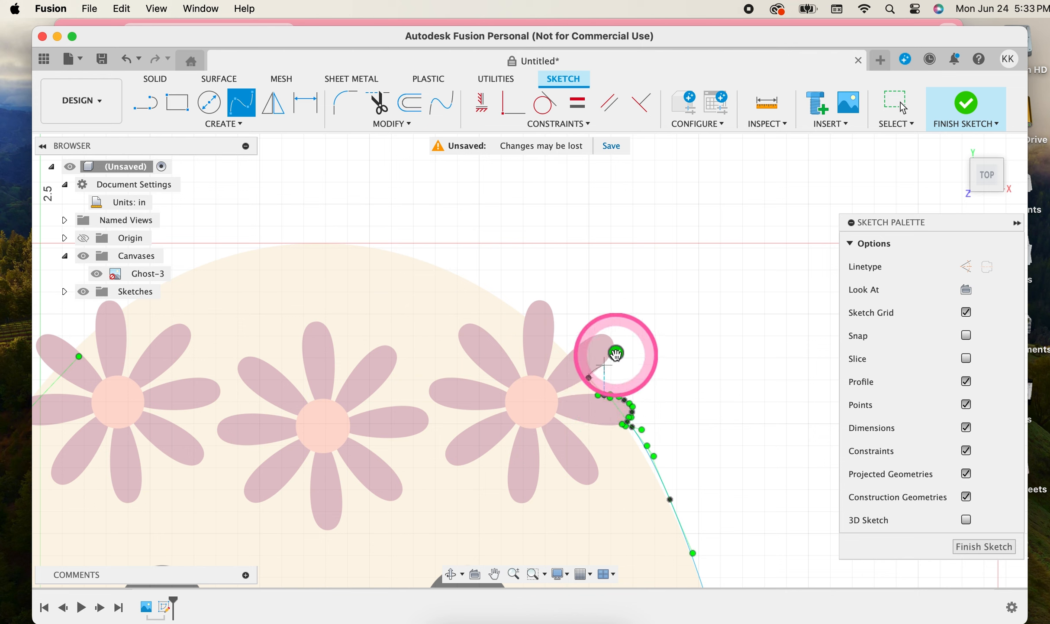
left_click(589, 378)
left_click(604, 363)
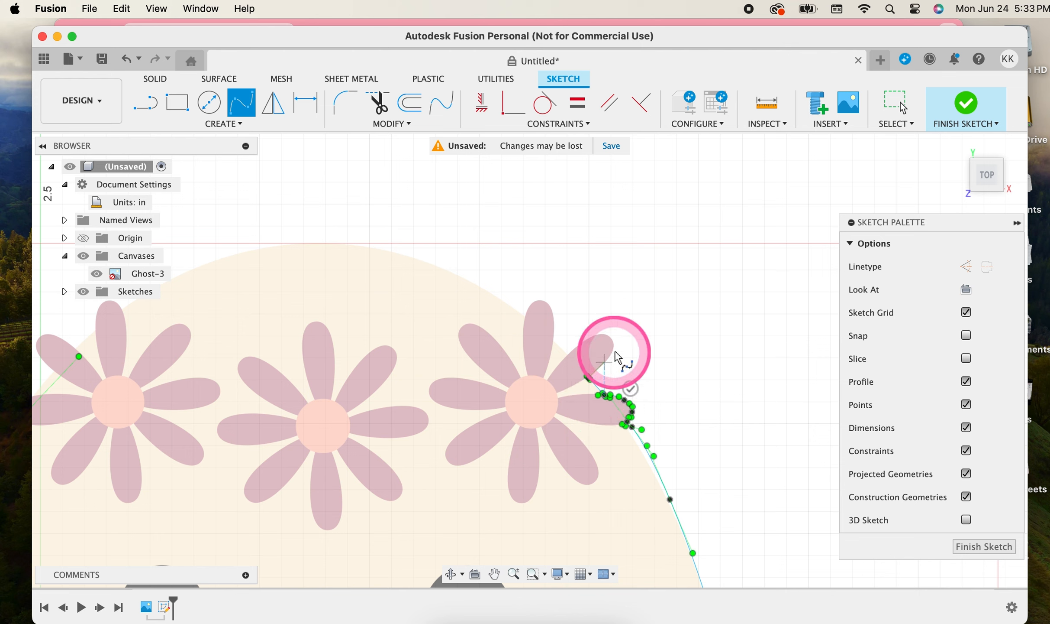
left_click(605, 334)
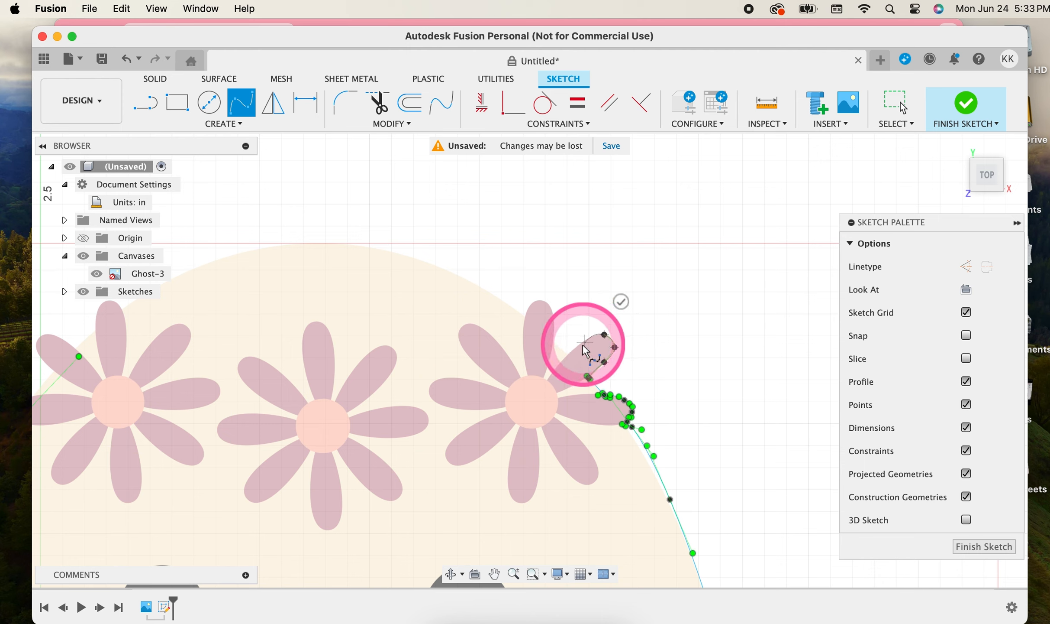
left_click(578, 346)
left_click(569, 357)
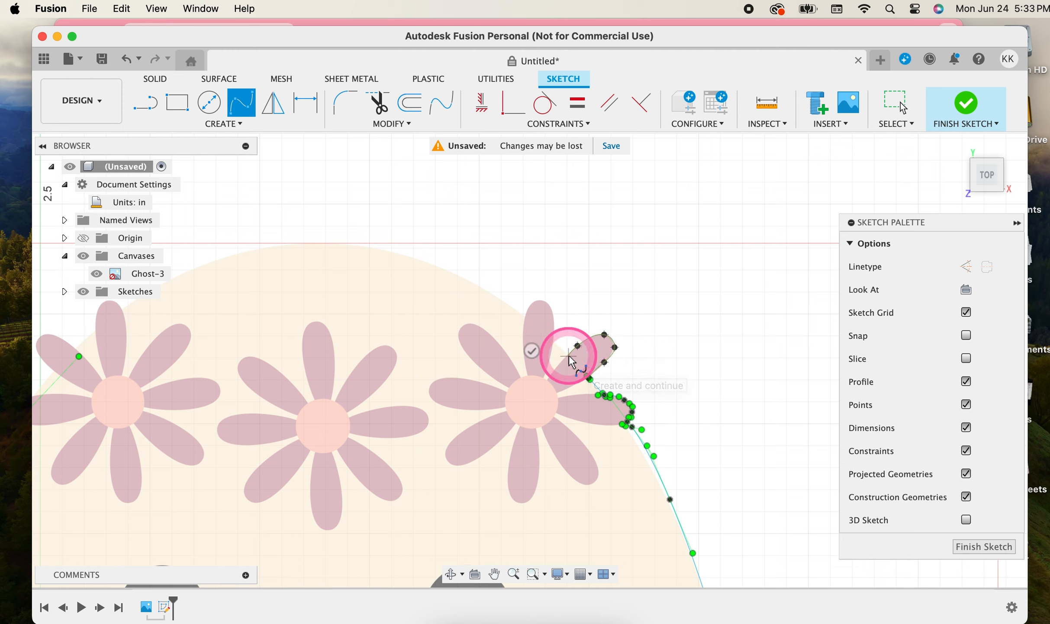
left_click(530, 351)
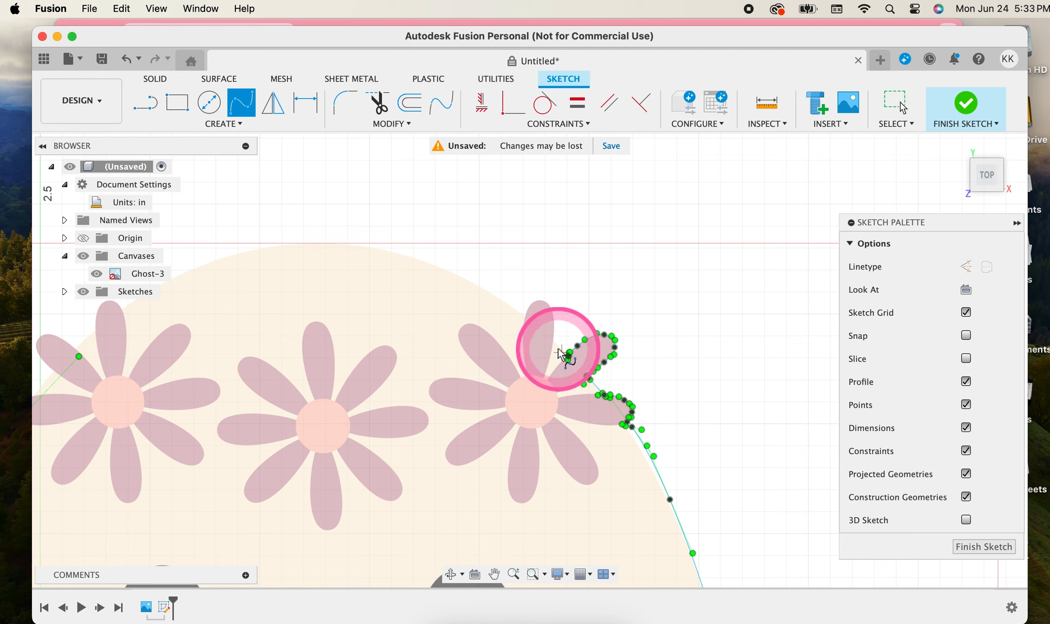
Connect to the right flower's top petal and trace around its tip with a fit point spline
left_click(554, 340)
left_click(584, 311)
left_click(554, 311)
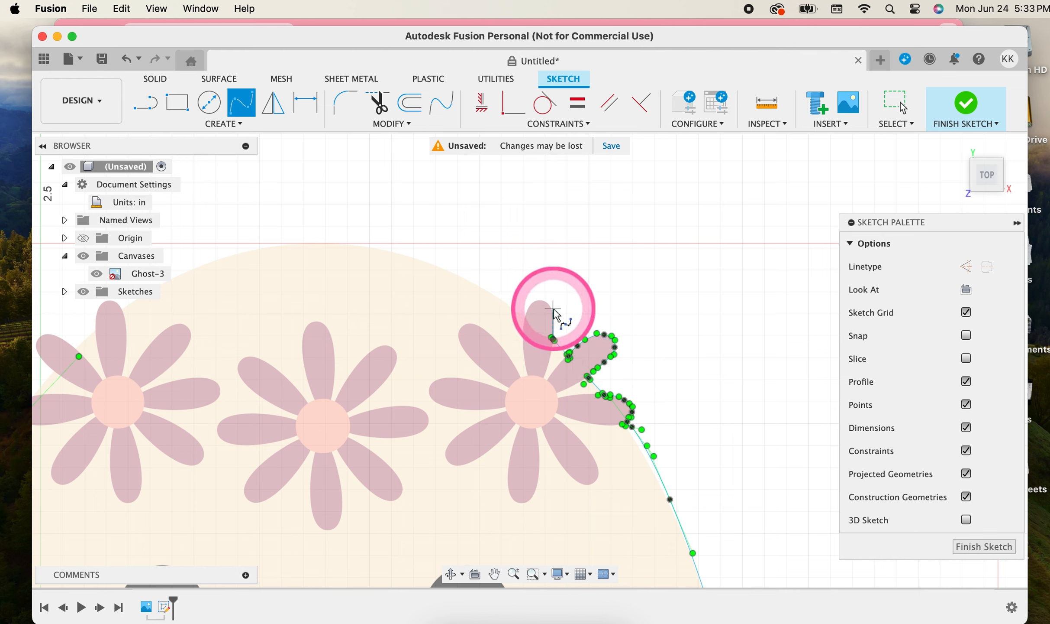
left_click(541, 301)
left_click(527, 320)
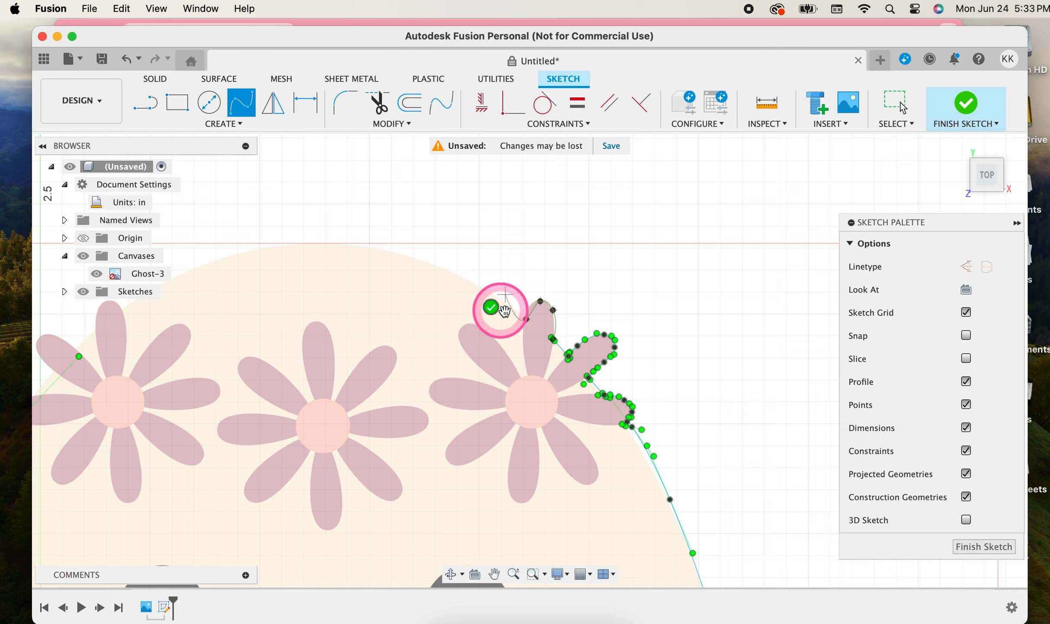
left_click(498, 308)
Trace the top of the ghost's head with a fit point spline from the right flower's top petal to the left flower's top petal
left_click(527, 319)
left_click(478, 285)
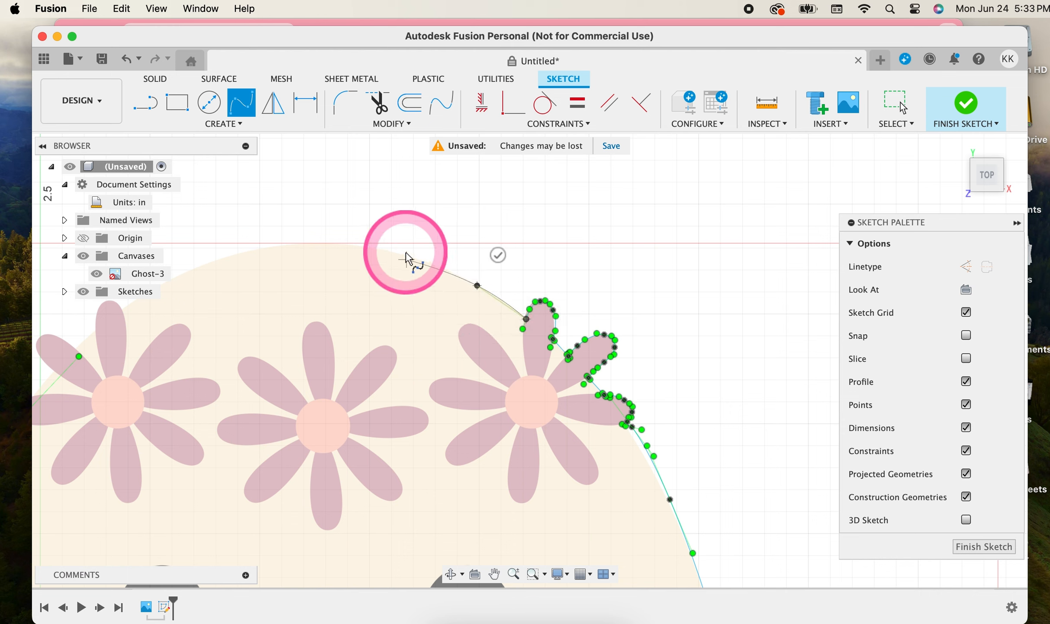
left_click(405, 255)
left_click(287, 243)
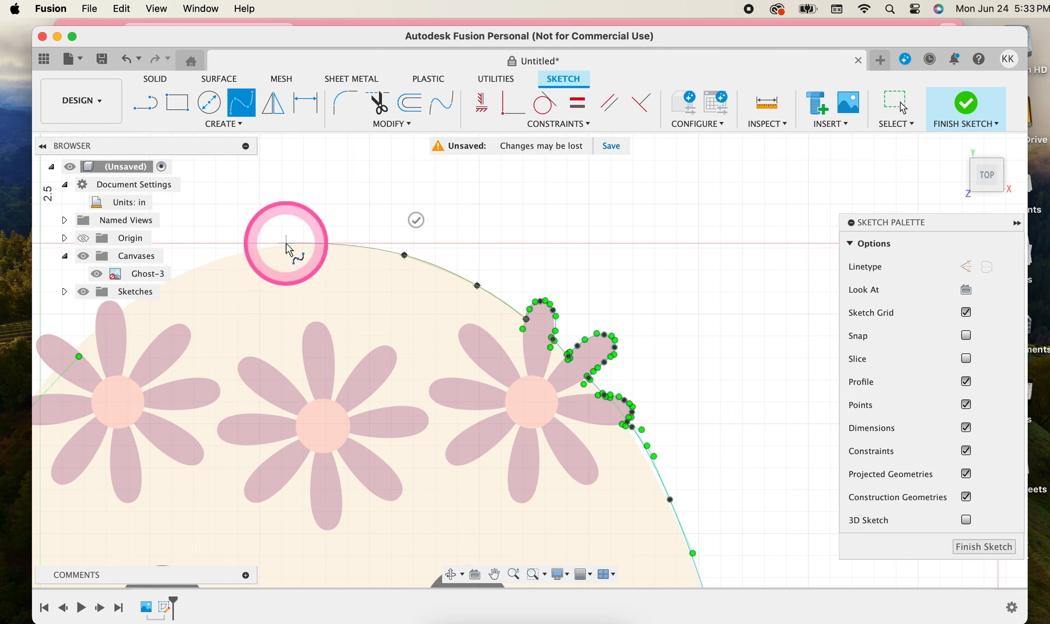
left_click(172, 279)
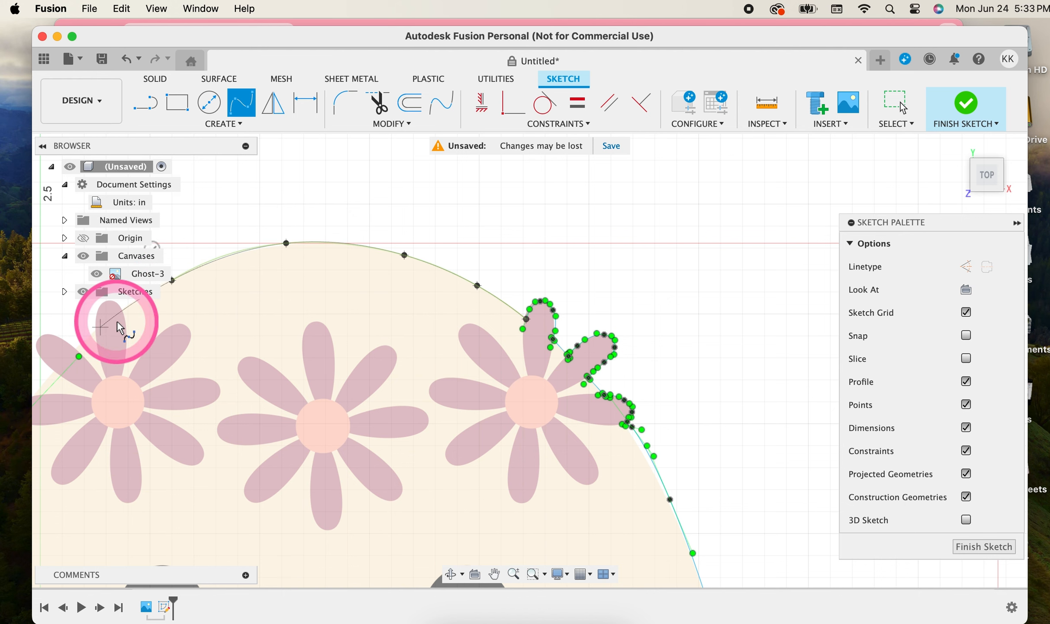
left_click(124, 310)
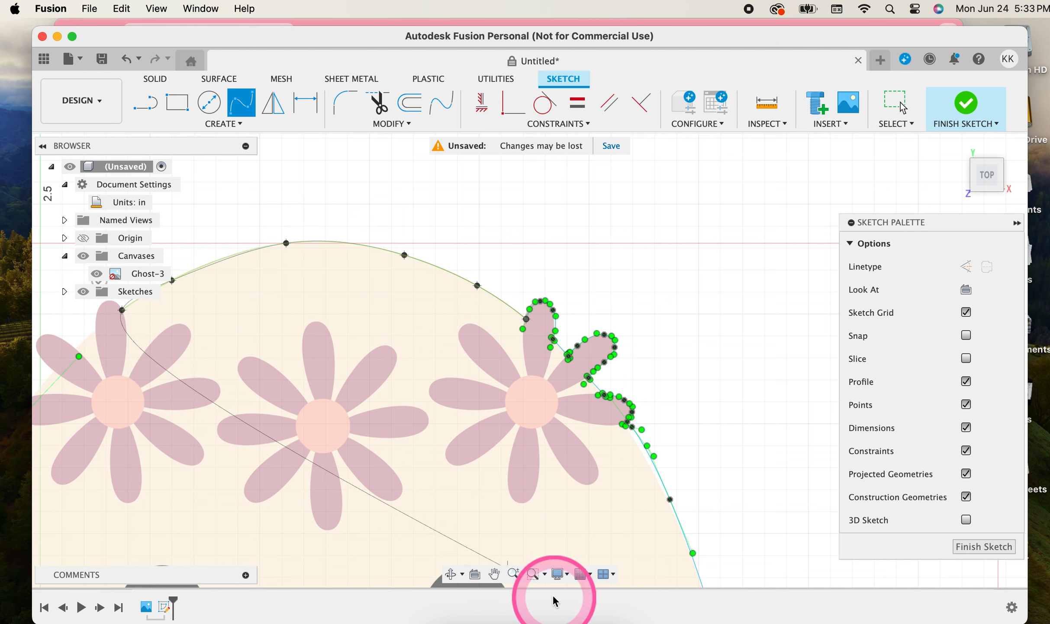
left_click(493, 574)
left_click_drag(437, 425, 726, 408)
key("Escape")
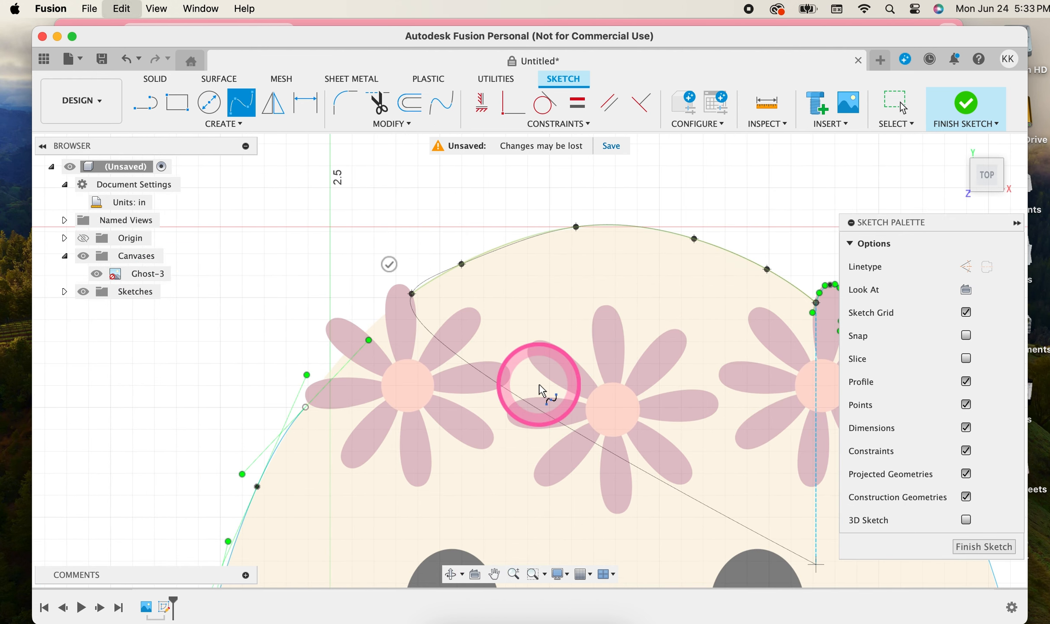
left_click_drag(388, 289, 389, 267)
left_click(390, 266)
Trace around the tip of the left flower's top petal with a fit point spline, ending at the petal's left edge
left_click(411, 293)
left_click(406, 285)
left_click(396, 286)
left_click(388, 294)
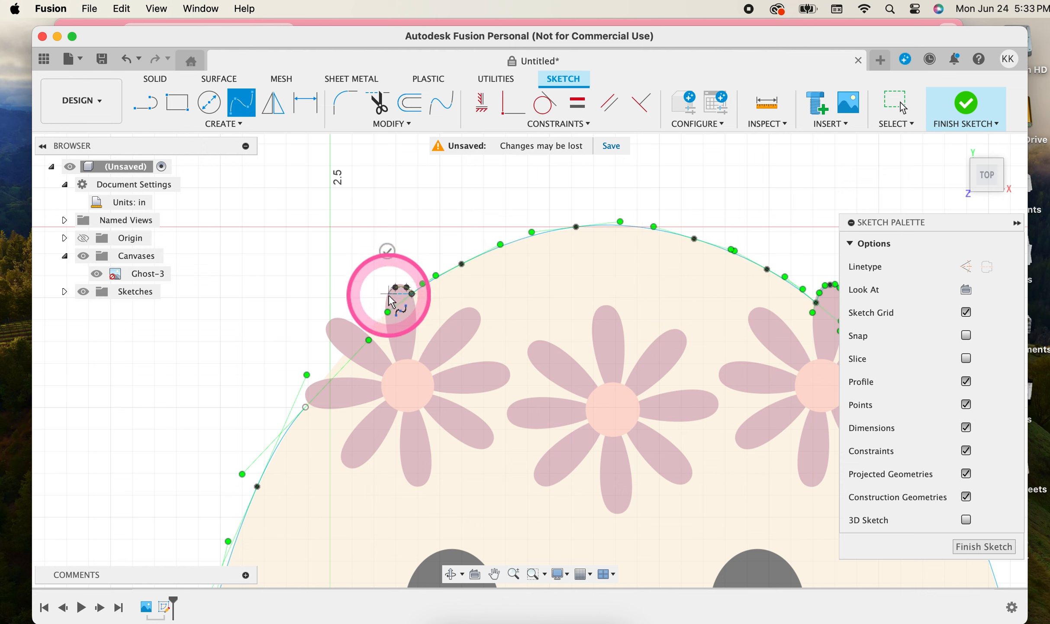
left_click(384, 311)
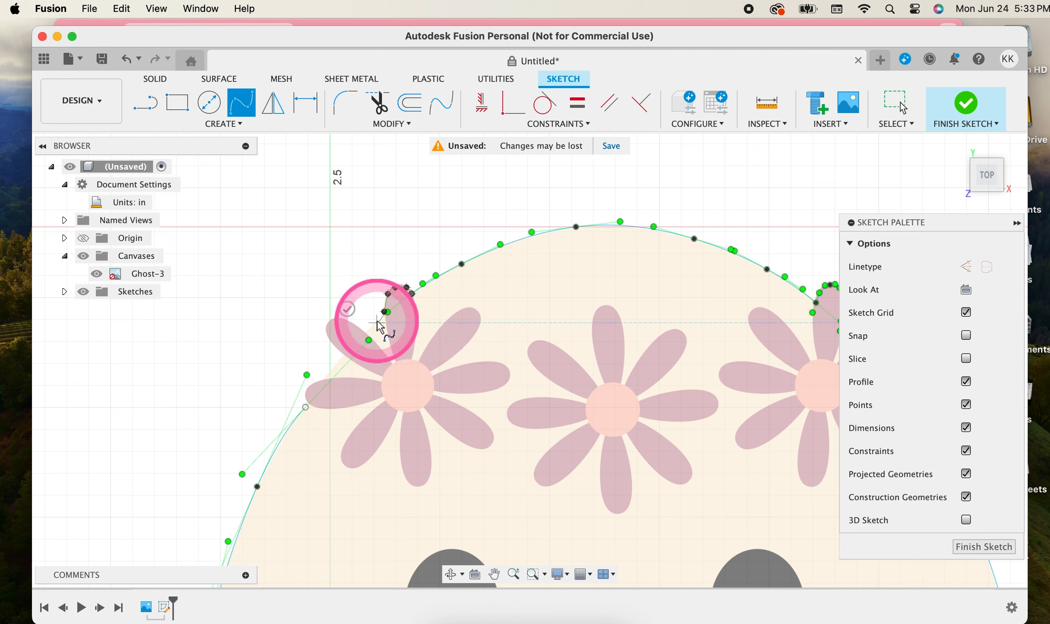
left_click(347, 308)
Bridge to the left flower's upper-left petal and trace around its tip with a fit point spline
left_click(384, 311)
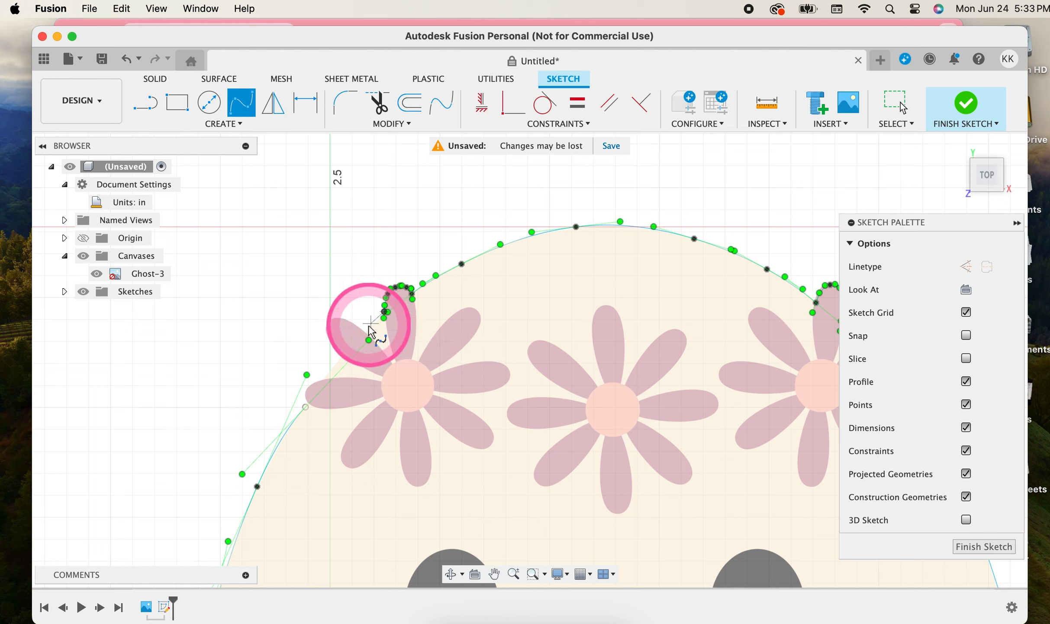
left_click(366, 332)
left_click(338, 306)
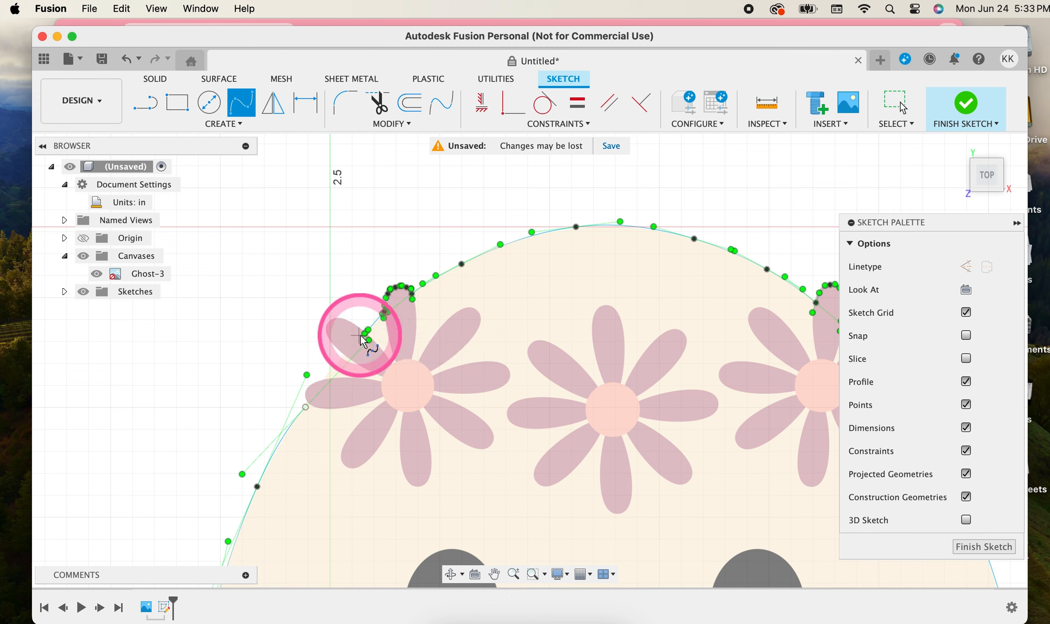
left_click(349, 318)
left_click(331, 318)
left_click(327, 336)
left_click(341, 353)
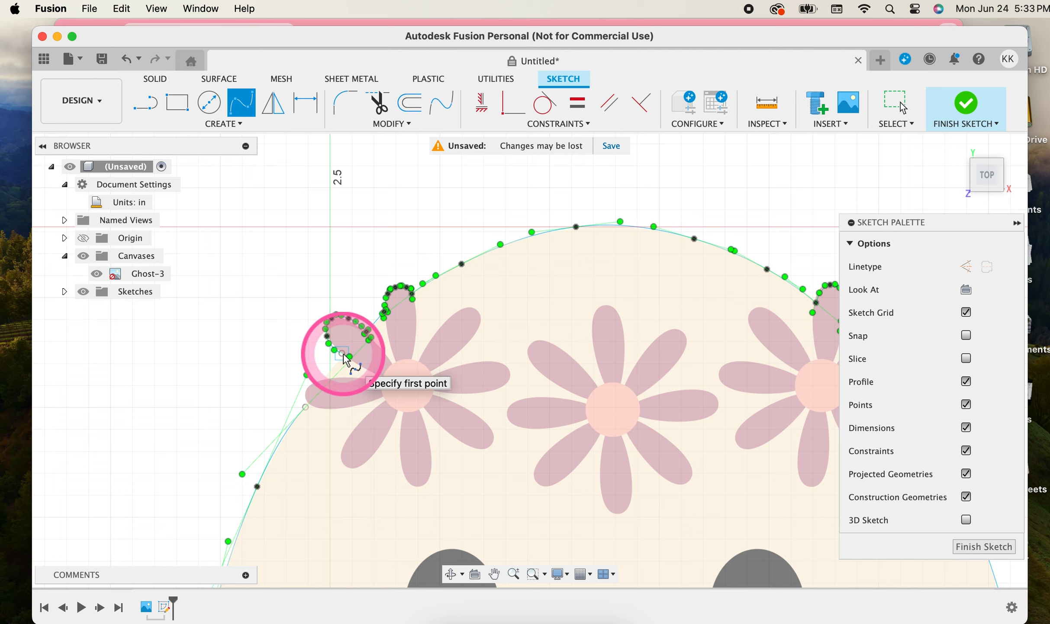
Bridge to the left flower's leftmost petal and trace its tip with a fit point spline, closing the ghost outline at the left side's spline end
left_click(343, 355)
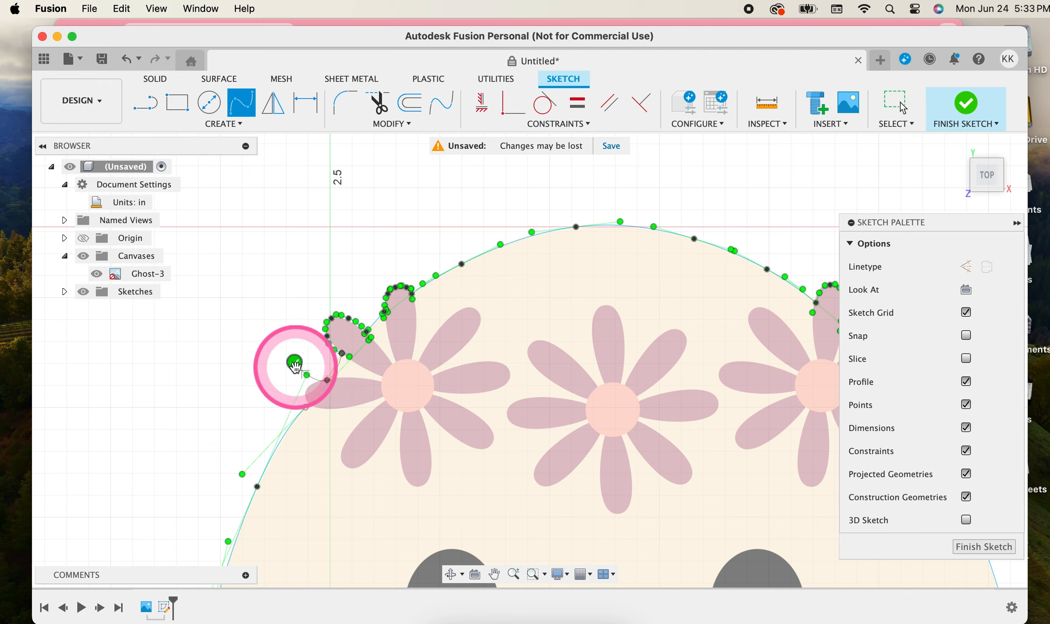
left_click(328, 378)
left_click(312, 385)
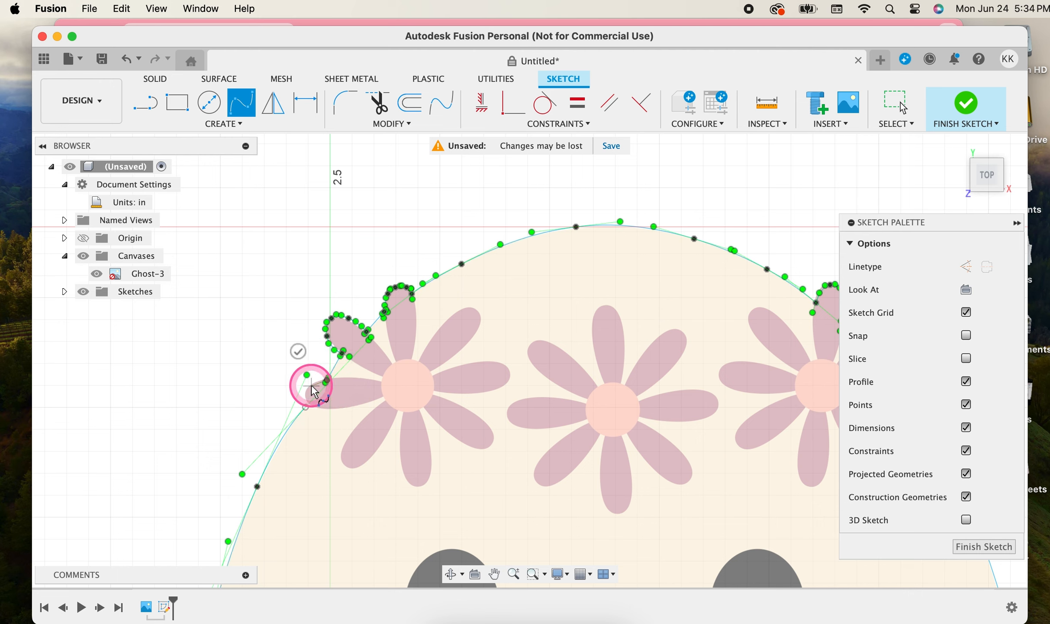
left_click(306, 399)
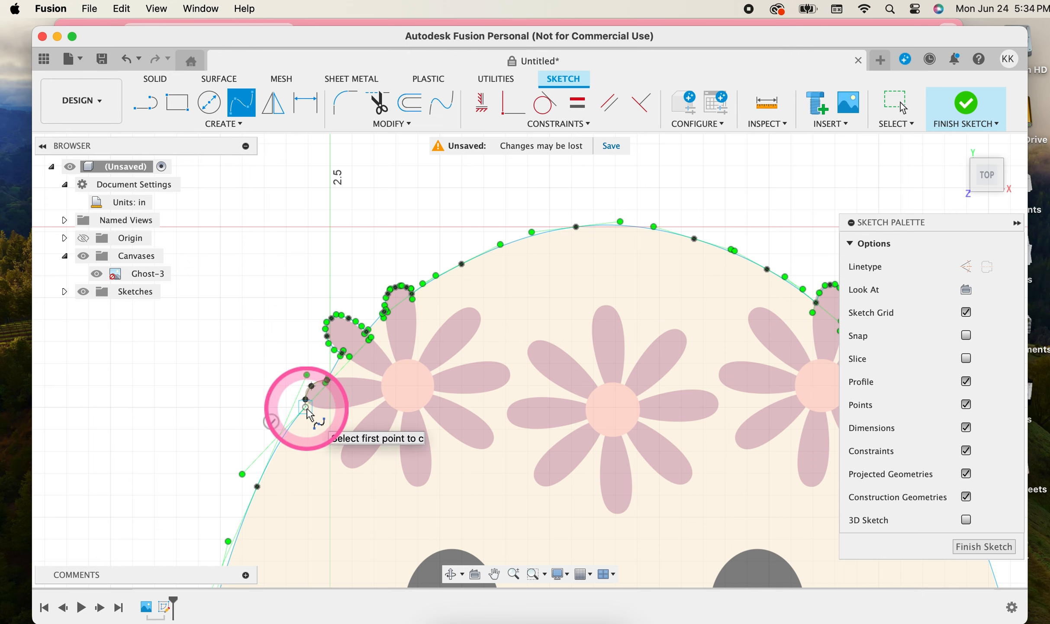
left_click(271, 421)
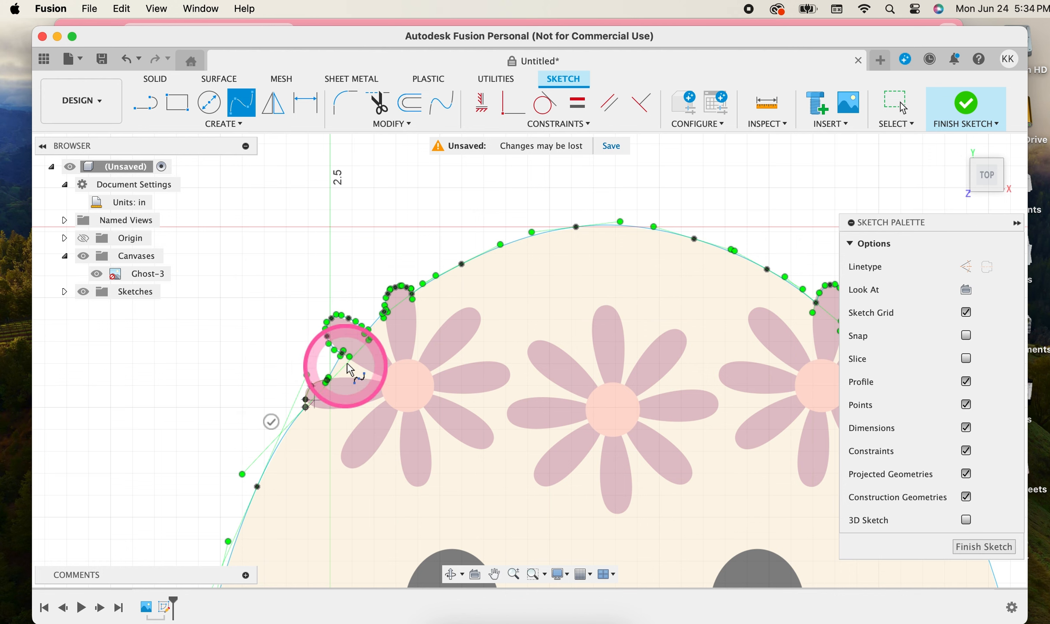
scroll(446, 394, "down", 5)
scroll(453, 418, "up", 1)
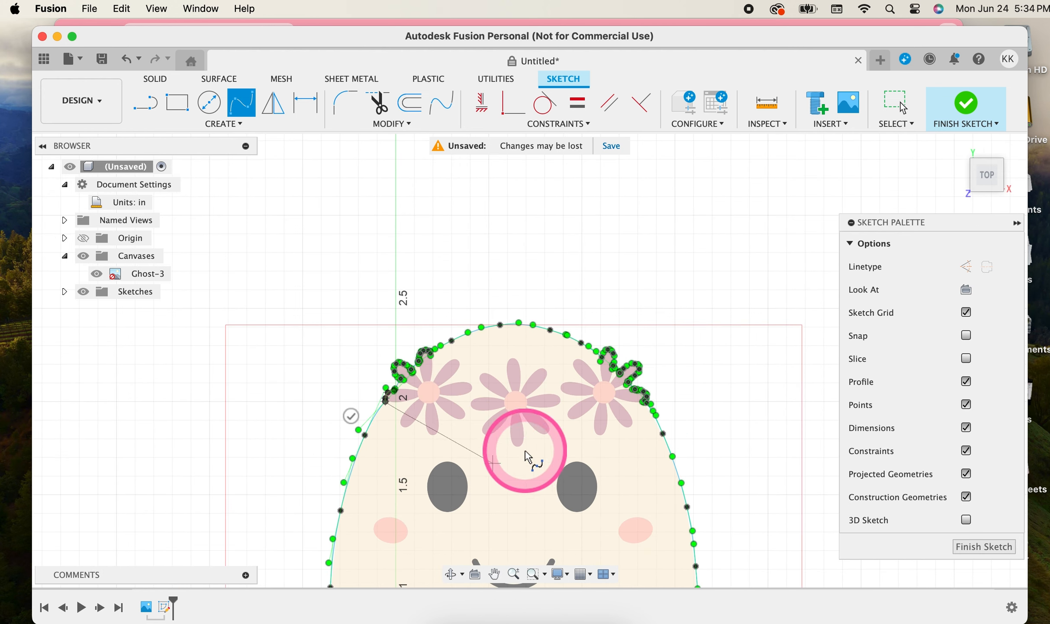
left_click(352, 416)
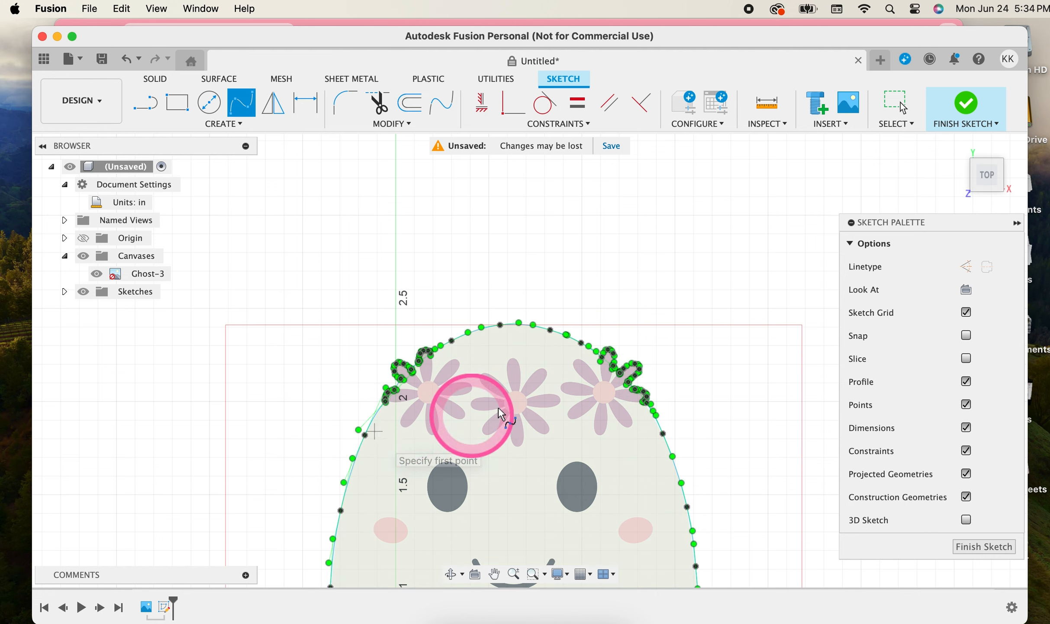
Finish the sketch and select the closed ghost profile
left_click(968, 114)
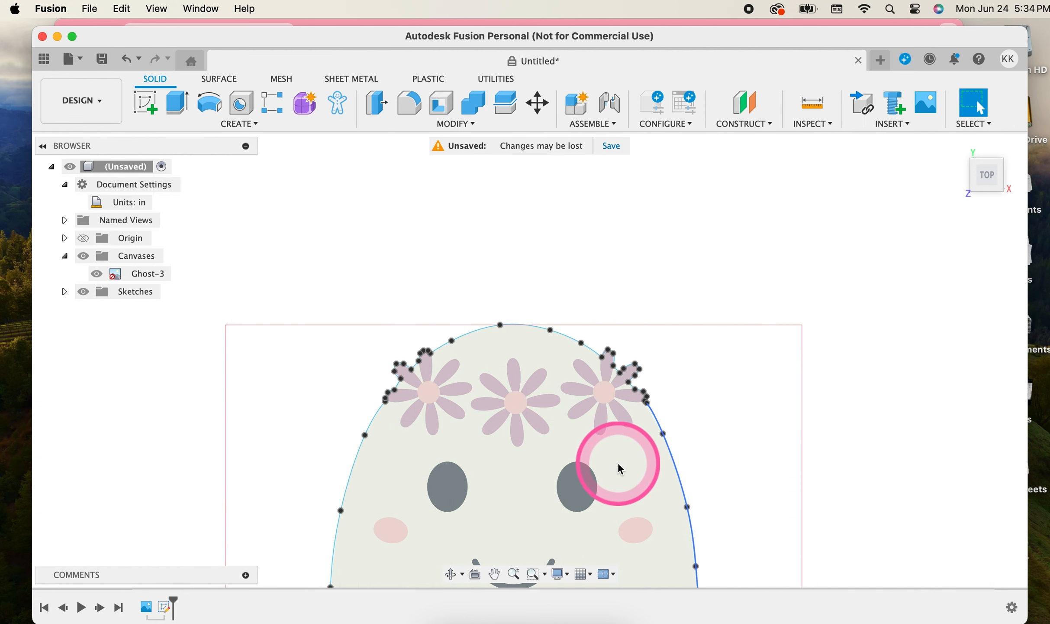
scroll(615, 451, "down", 3)
left_click(495, 574)
left_click_drag(741, 447, 730, 233)
scroll(727, 234, "down", 2)
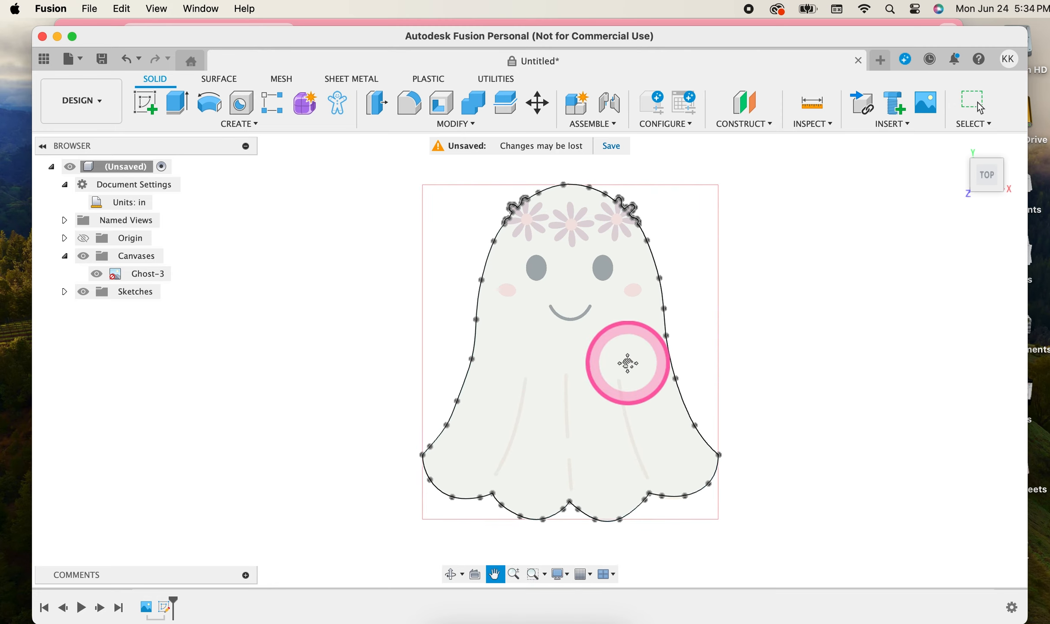
left_click(973, 103)
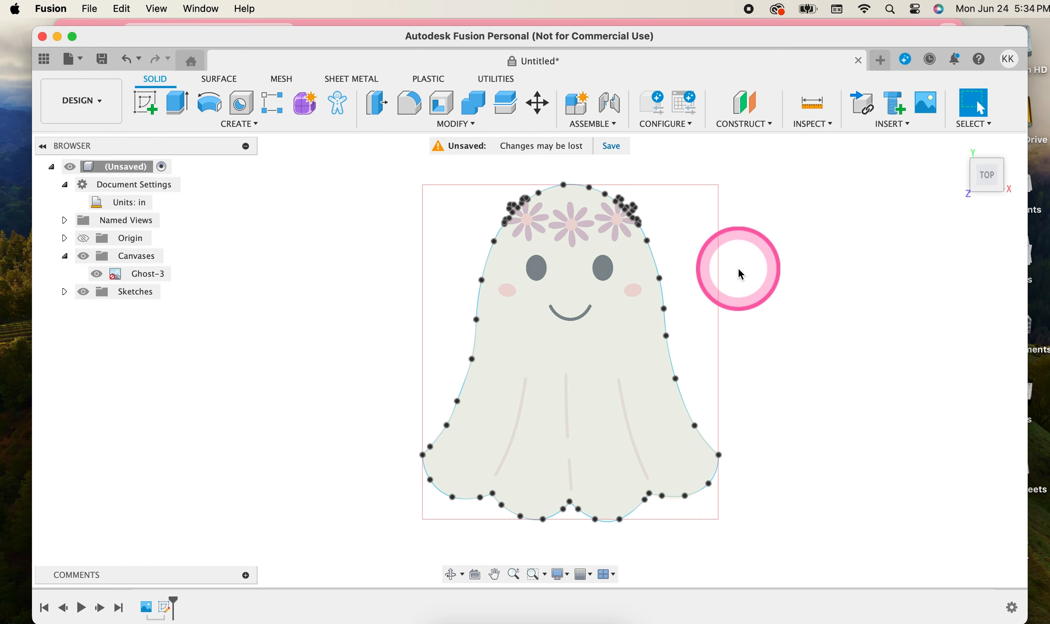
left_click(578, 327)
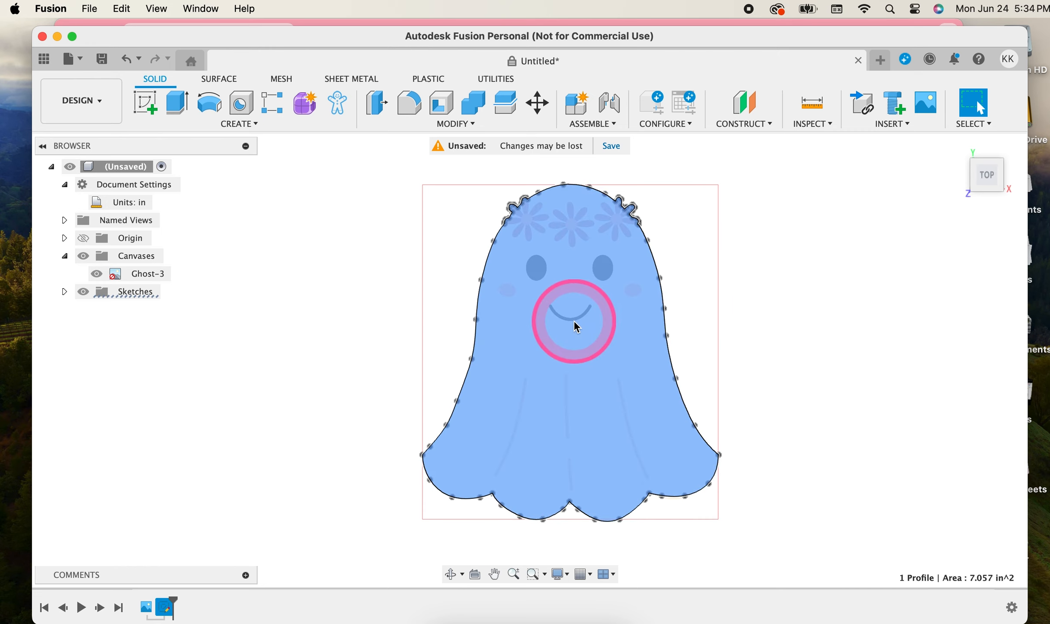
left_click(696, 457)
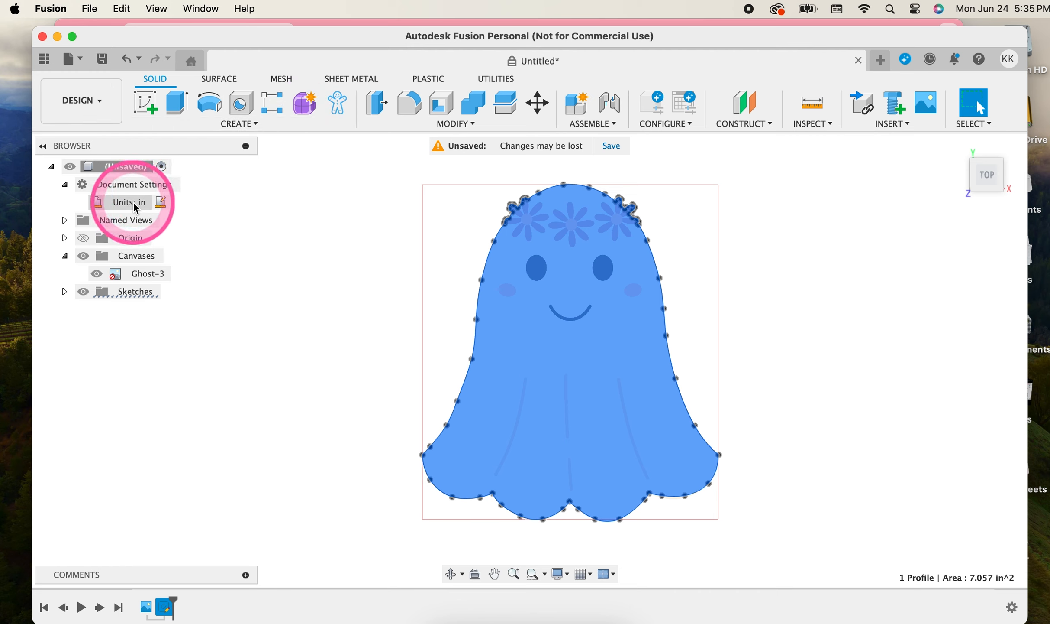
Change the document's active units to millimetres
left_click(164, 205)
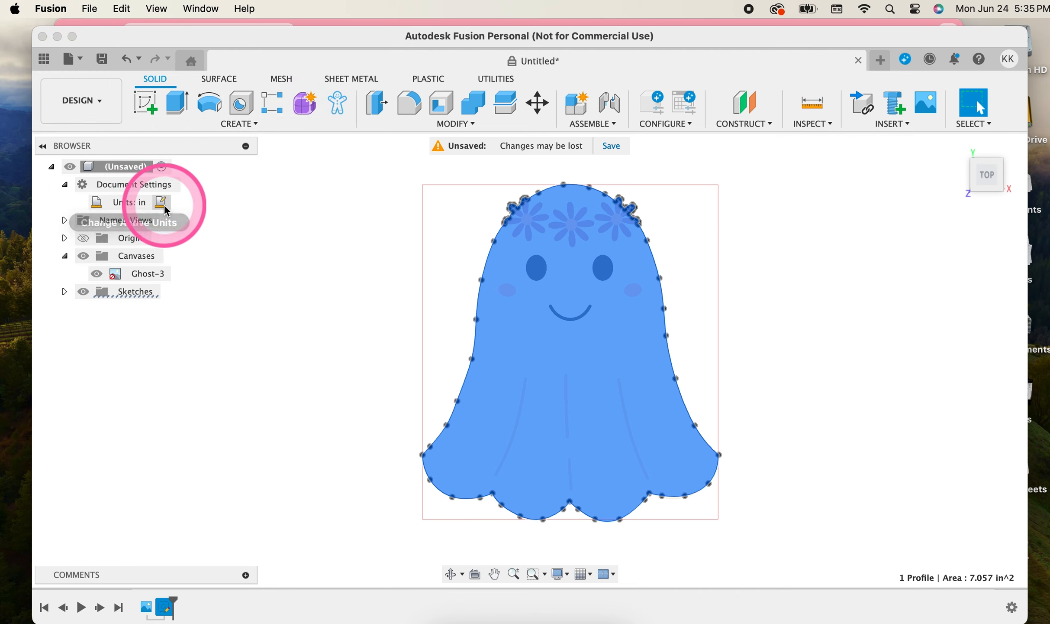
left_click(956, 238)
left_click(948, 277)
left_click(945, 295)
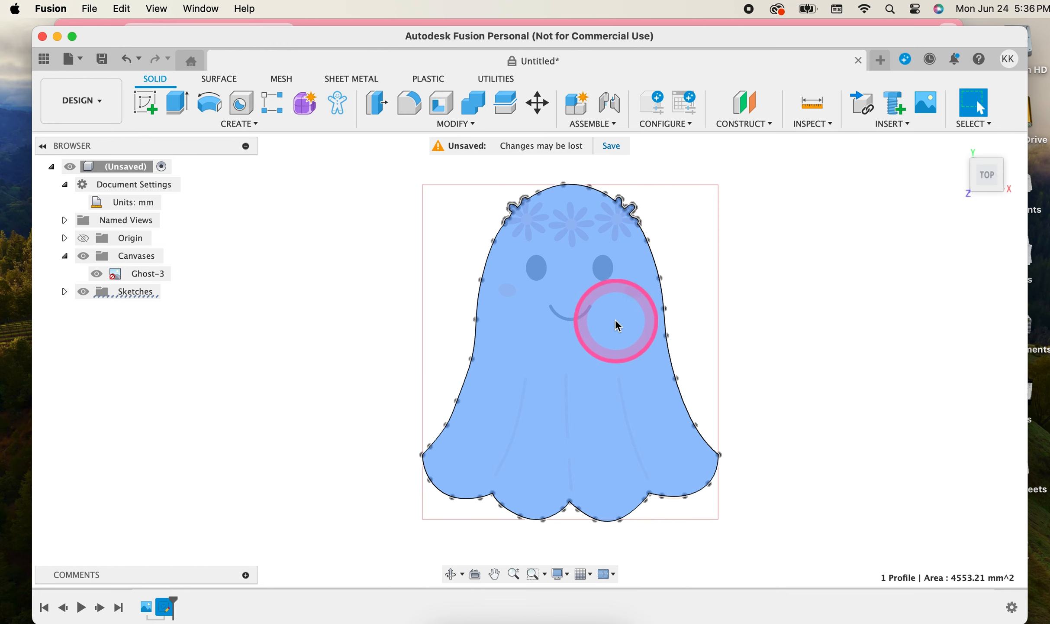
Offset the closed ghost outline outward by 6 mm with chain selection
key("o")
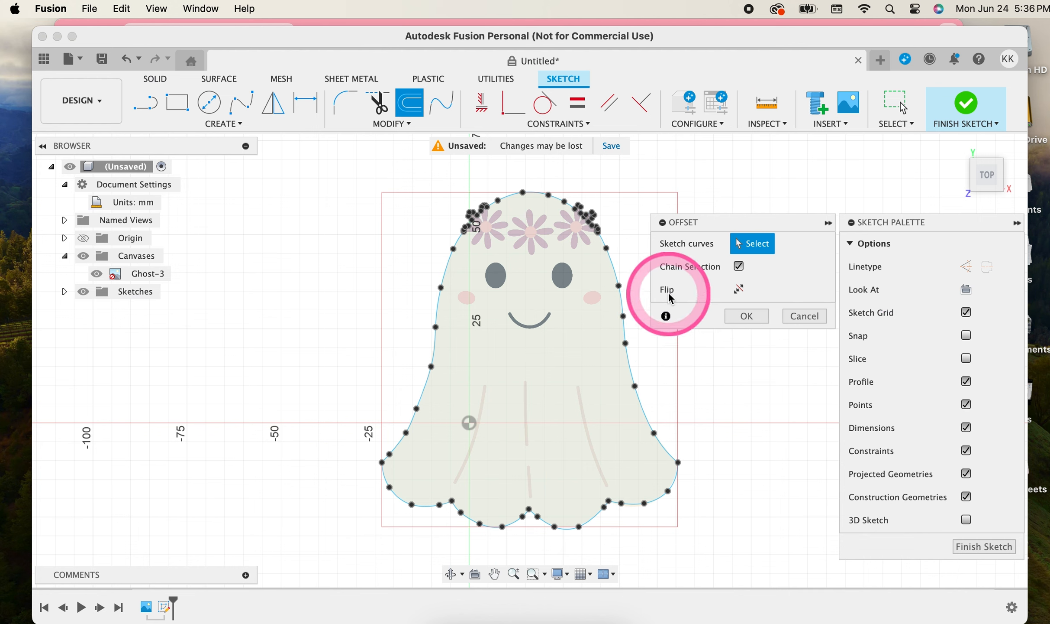
left_click(614, 265)
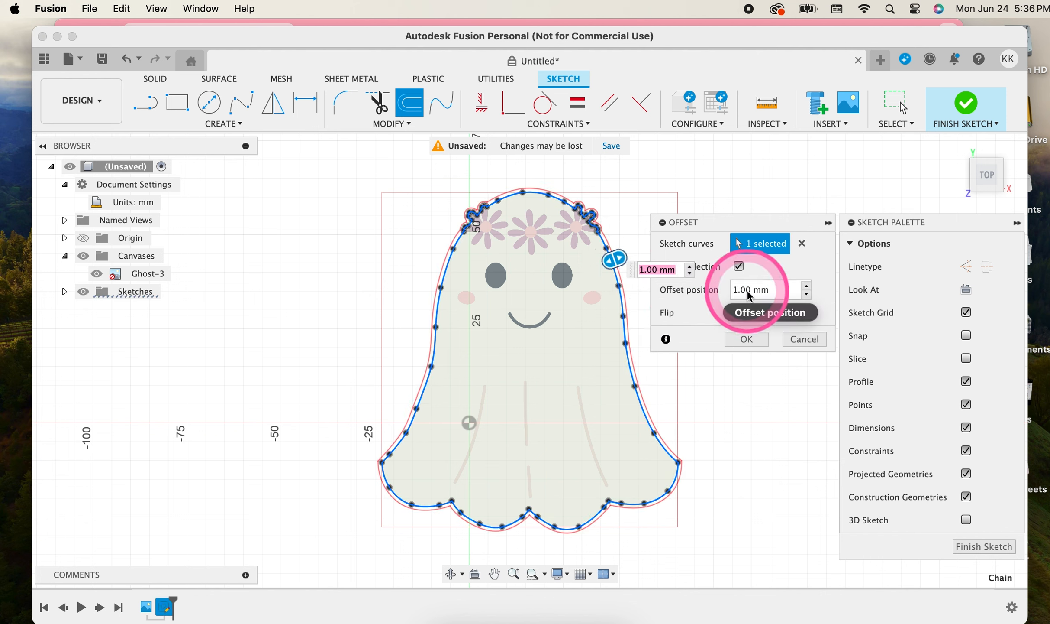
left_click(760, 289)
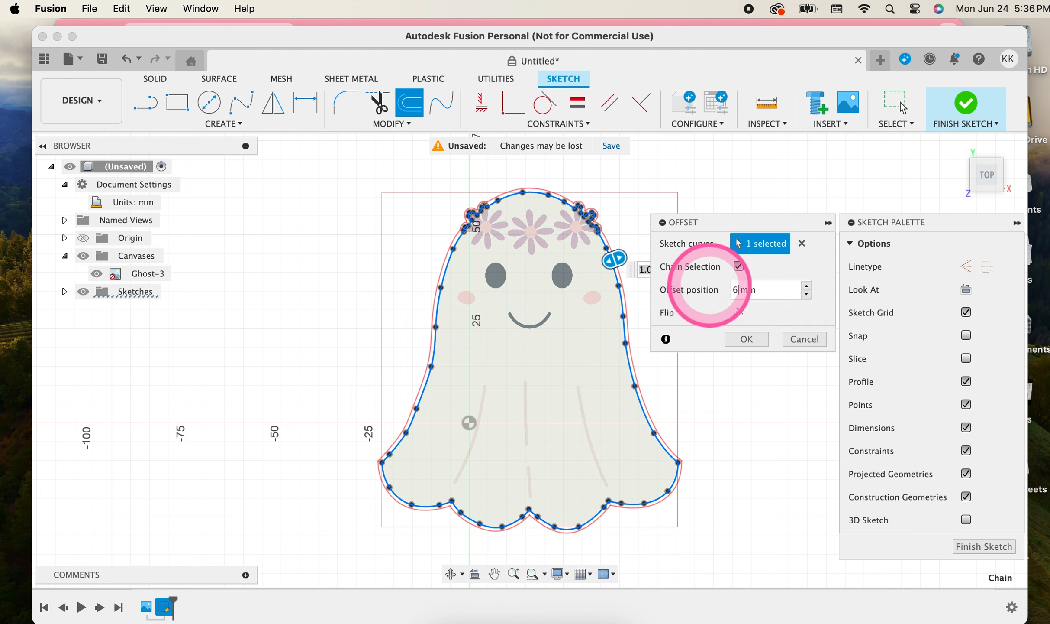
left_click(747, 339)
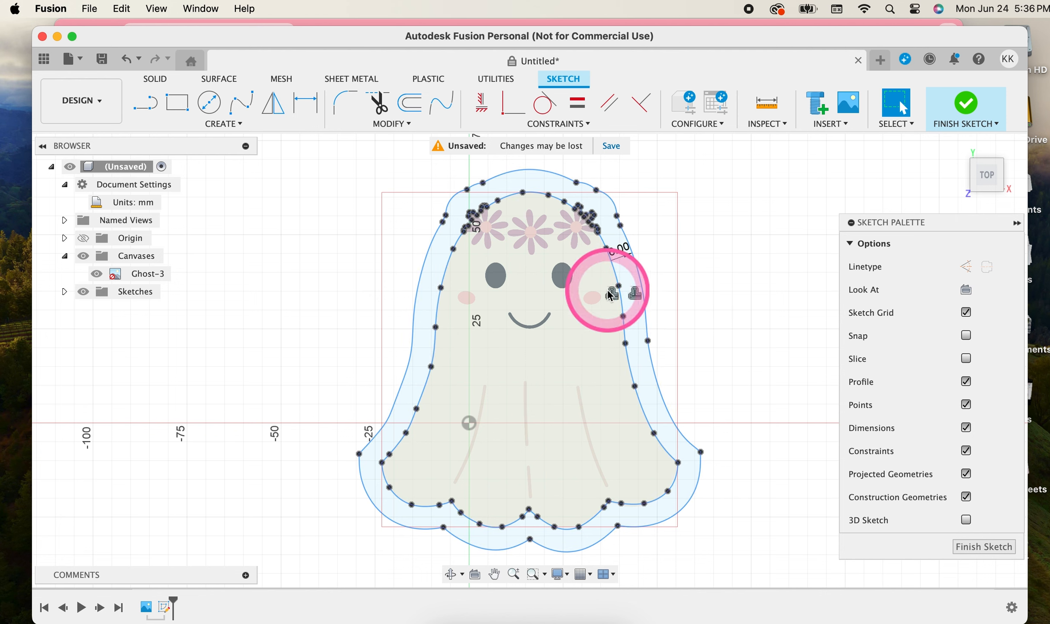
Offset the original ghost outline outward a second time, by 0.8 mm
key("o")
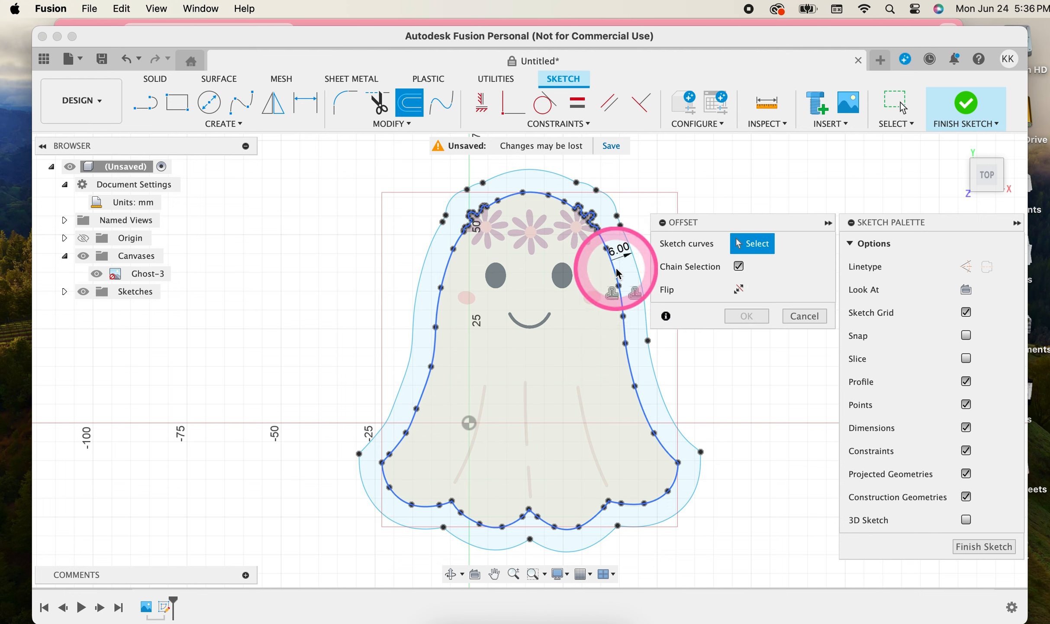
left_click(615, 274)
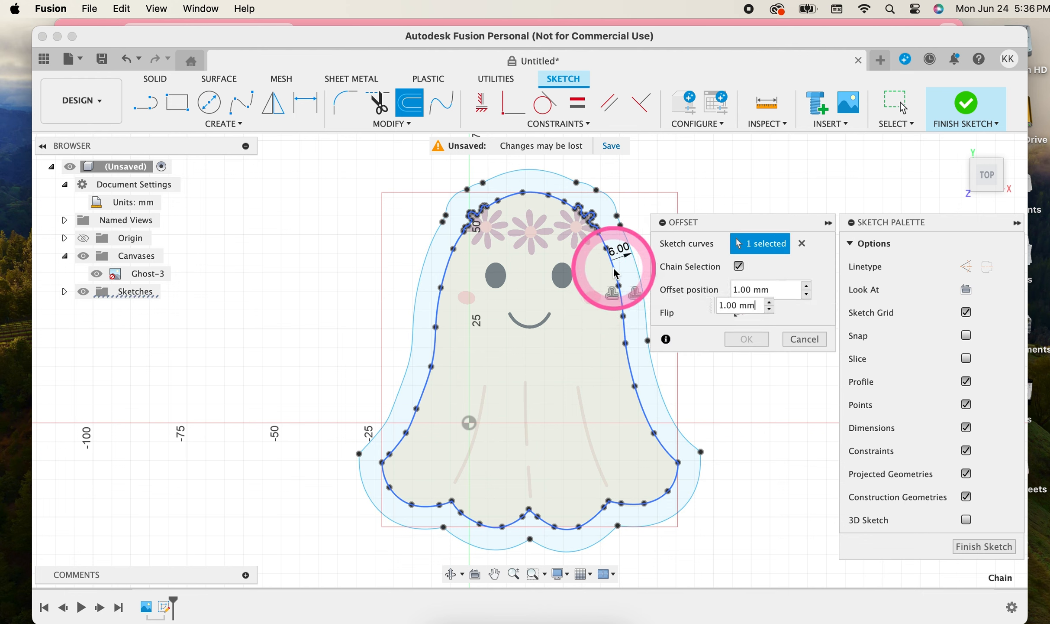
left_click_drag(753, 289, 719, 288)
type("0.8")
left_click(742, 344)
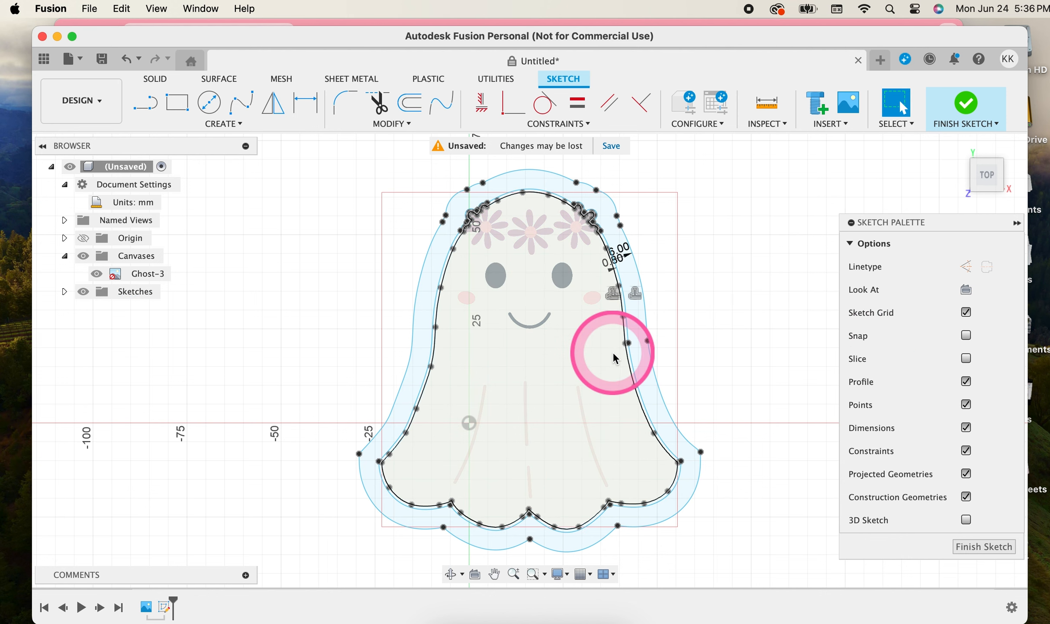
Extrude the wide band between the 0.8 mm and 6 mm offsets by 6 mm as a new body
scroll(645, 359, "up", 5)
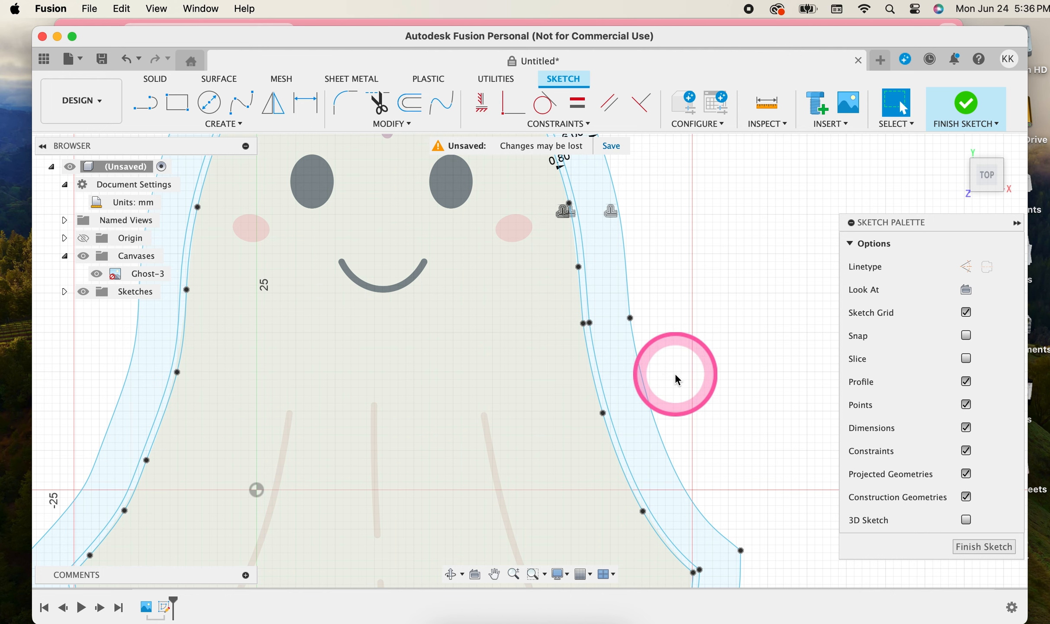
key("e")
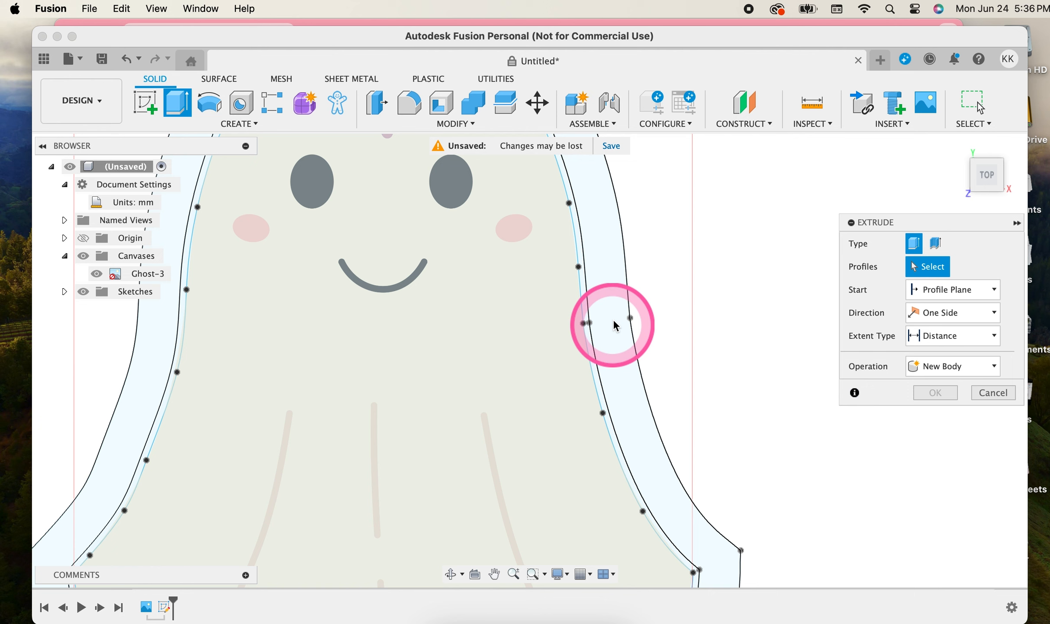
left_click(614, 336)
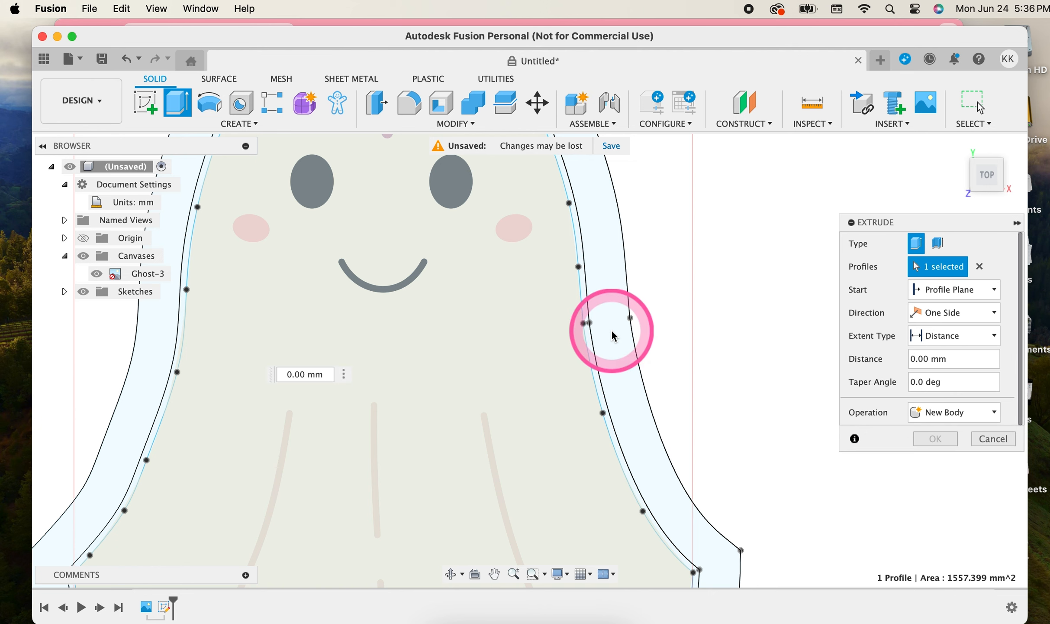
left_click_drag(929, 358, 896, 353)
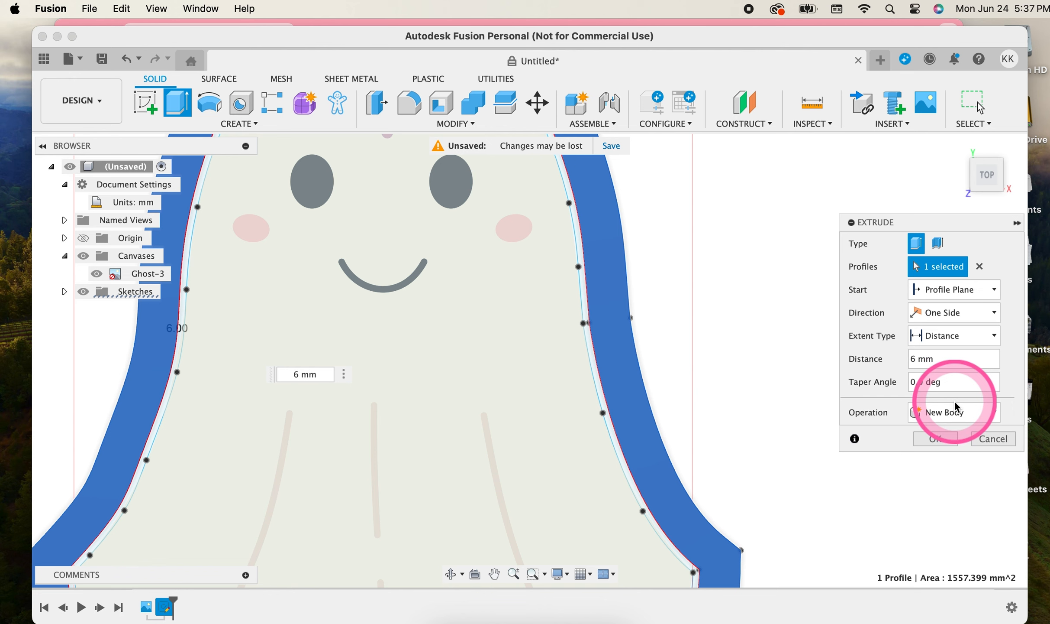
left_click(936, 438)
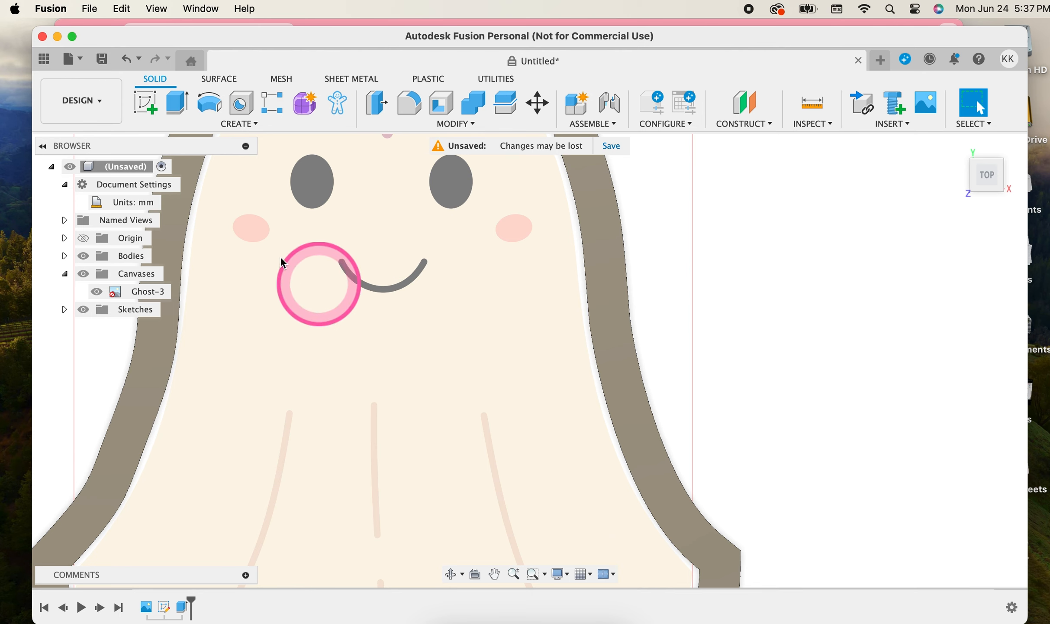
Make the hidden Sketch1 visible again
left_click(63, 309)
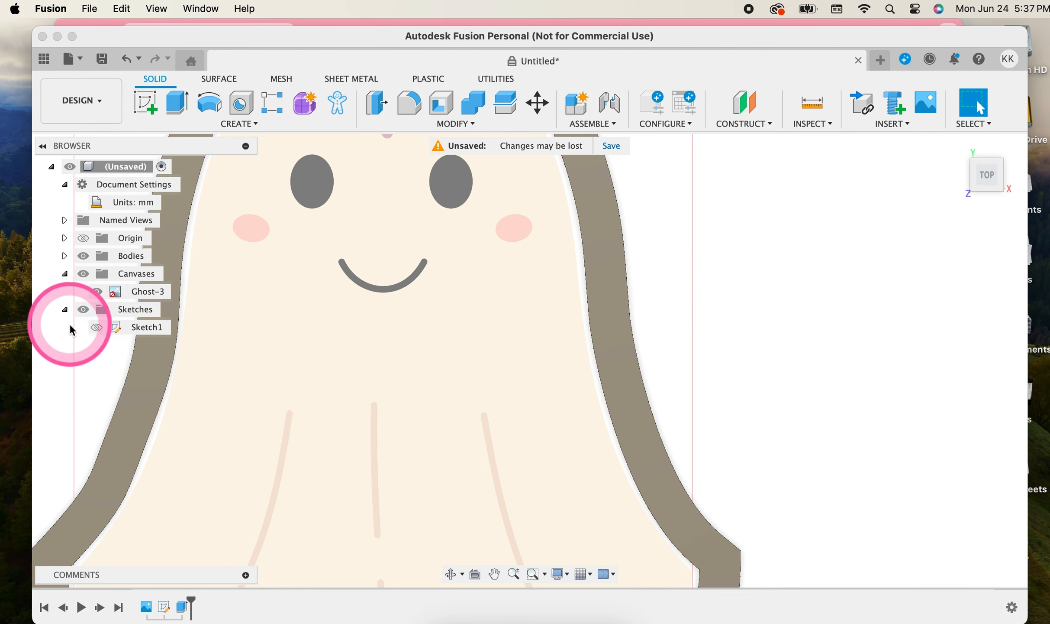
left_click(100, 328)
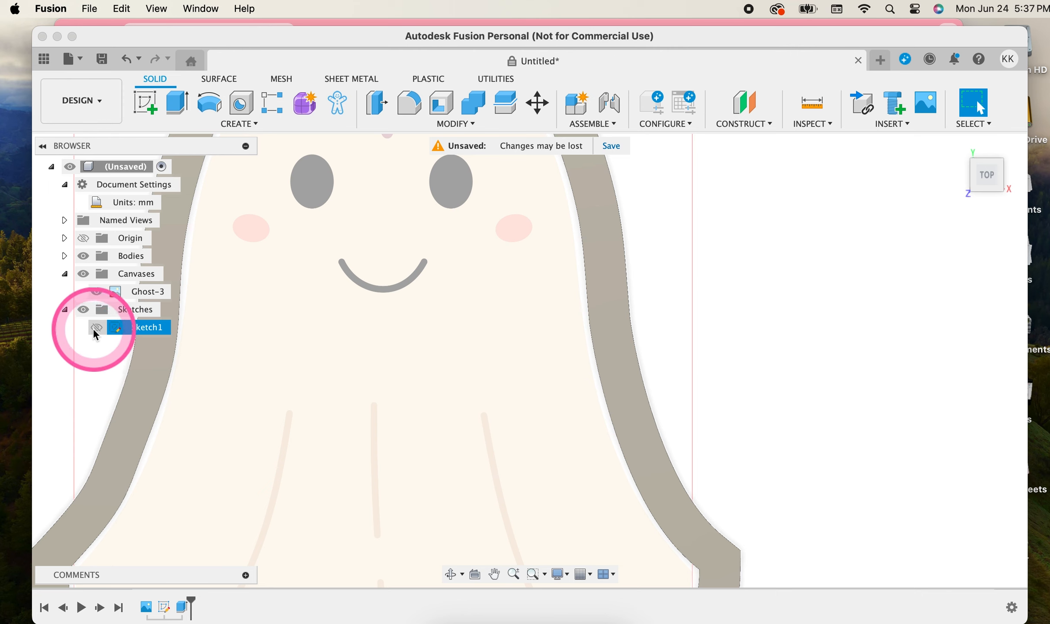
left_click(97, 328)
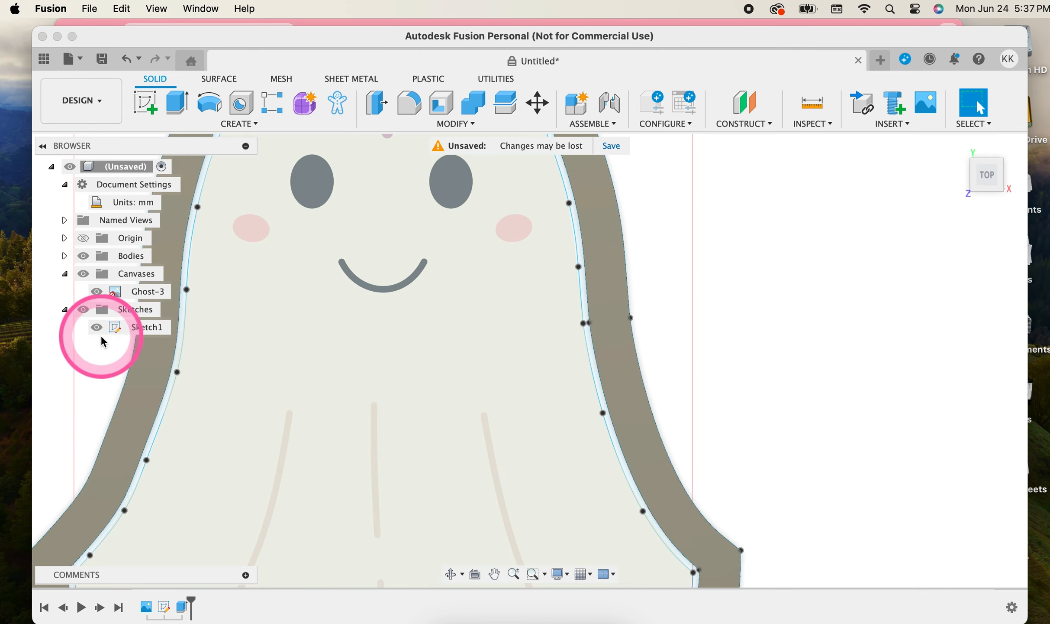
Extrude the thin band between the traced outline and the 0.8 mm offset by 20 mm, joined to the base body
scroll(647, 408, "up", 3)
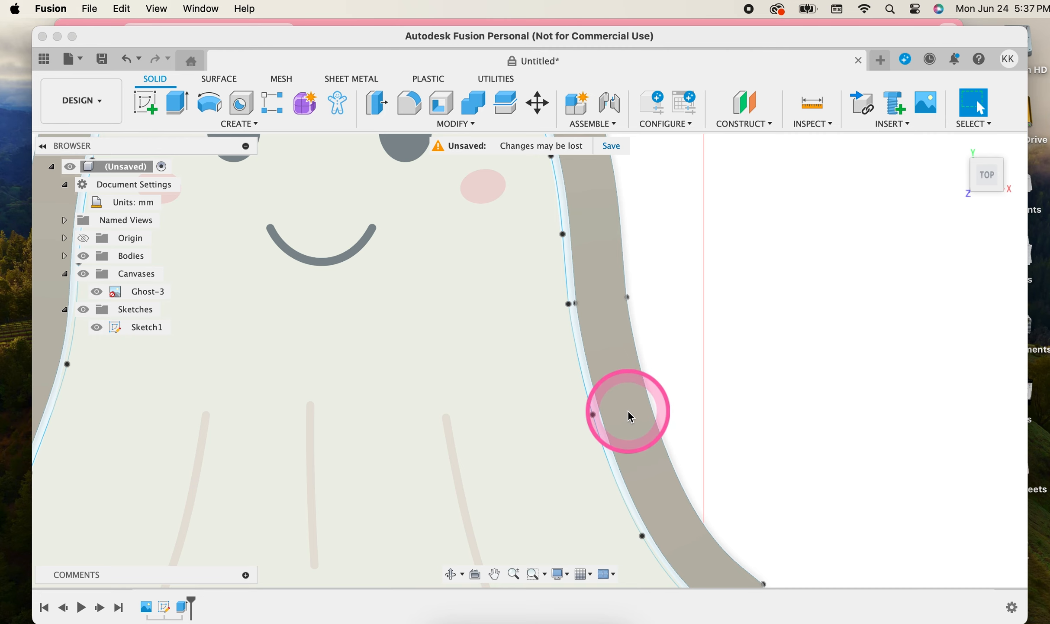
key("e")
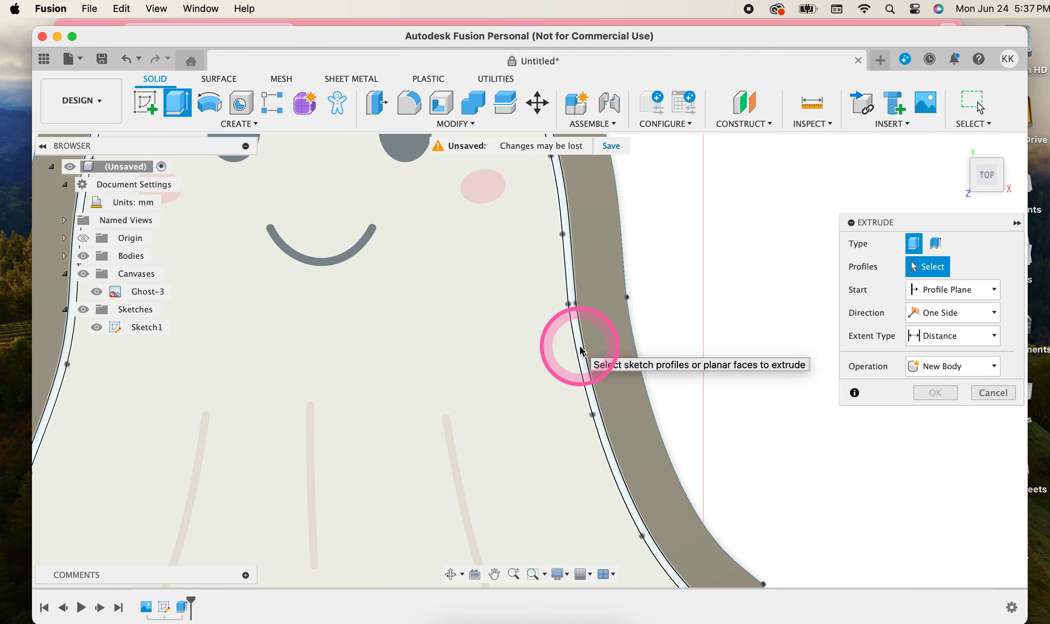
left_click(582, 352)
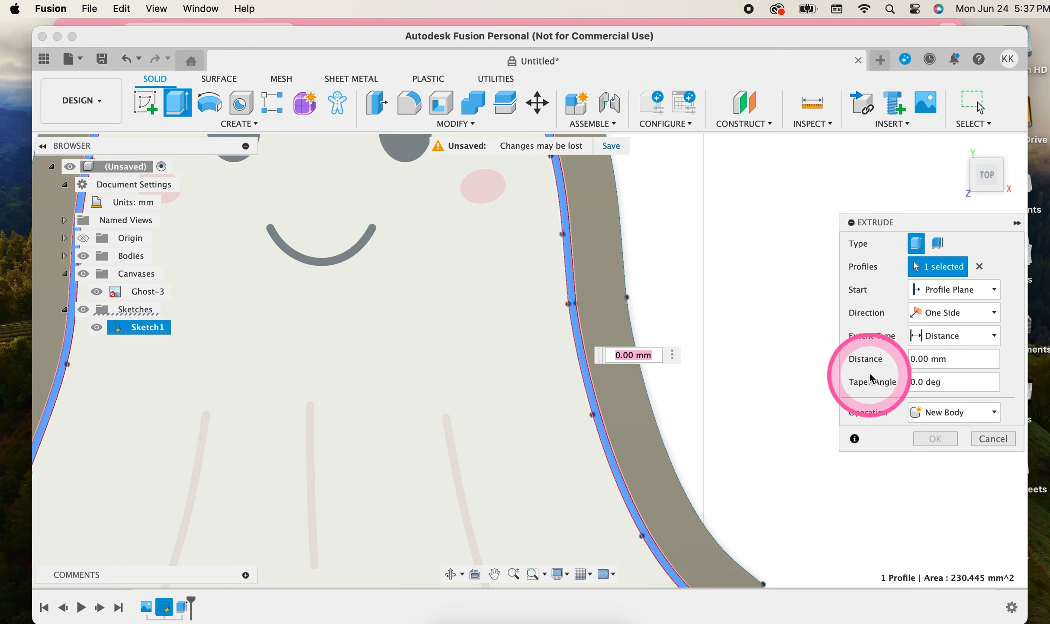
type("20")
left_click(929, 441)
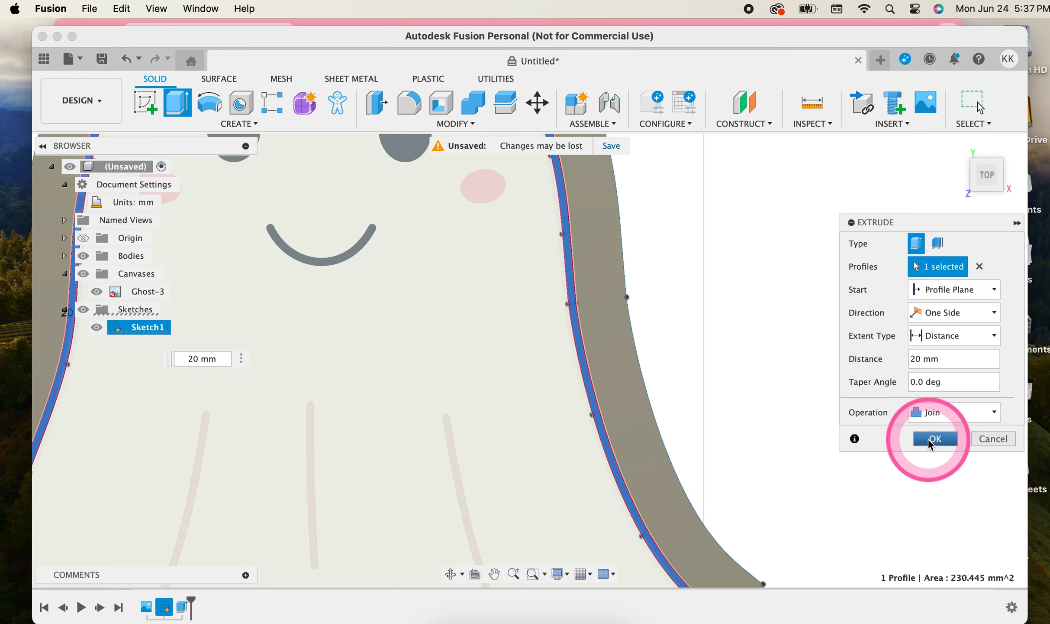
left_click(928, 438)
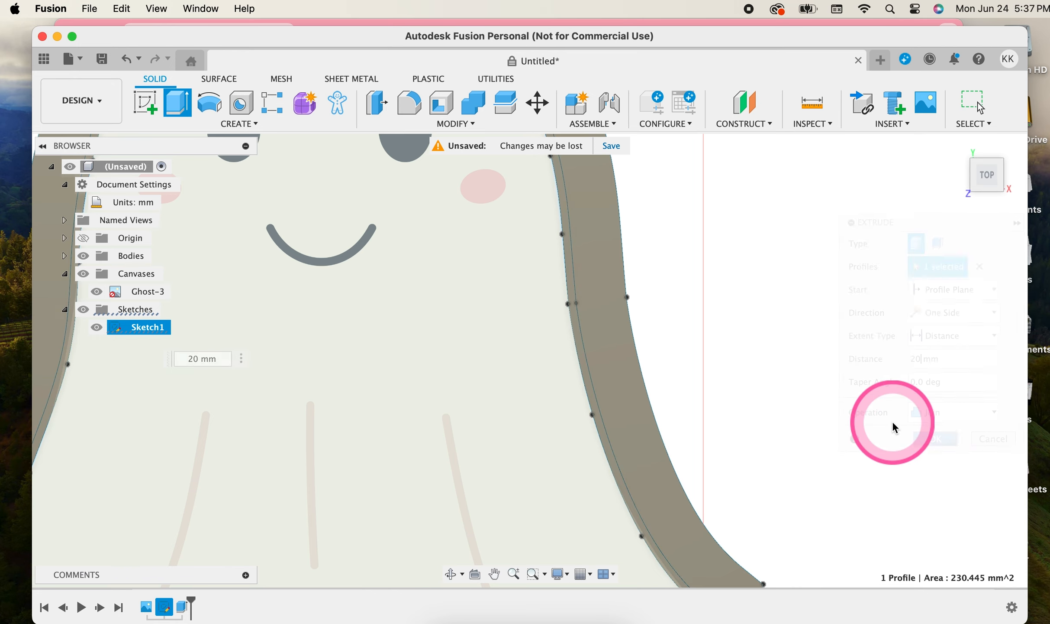
Inspect the ghost cutter's wall and base from above, at an angle and from the front, ending in the top view
scroll(820, 282, "down", 5)
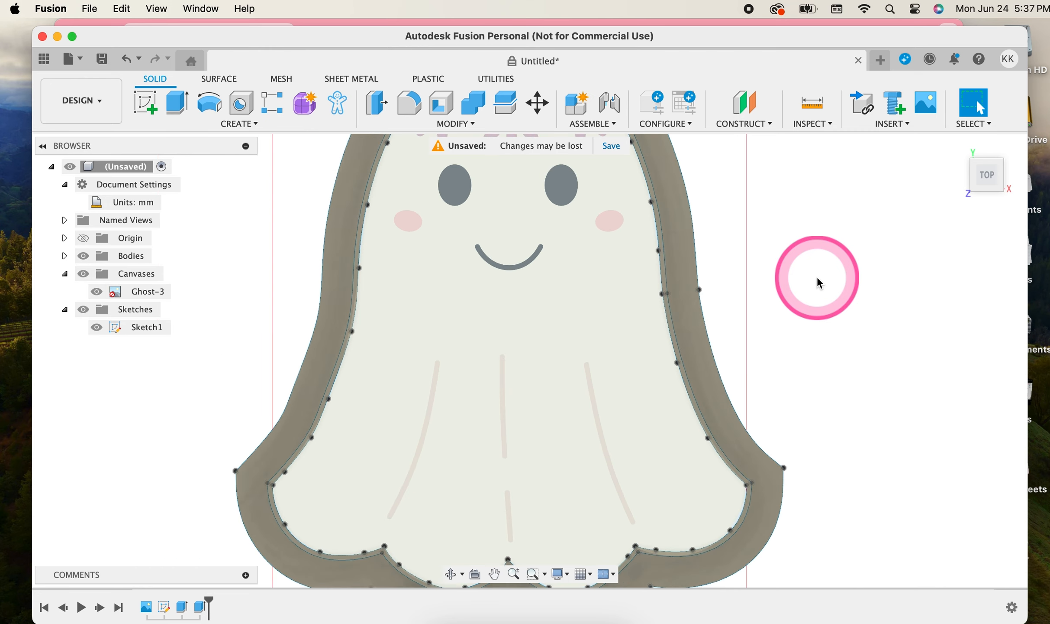
left_click(494, 573)
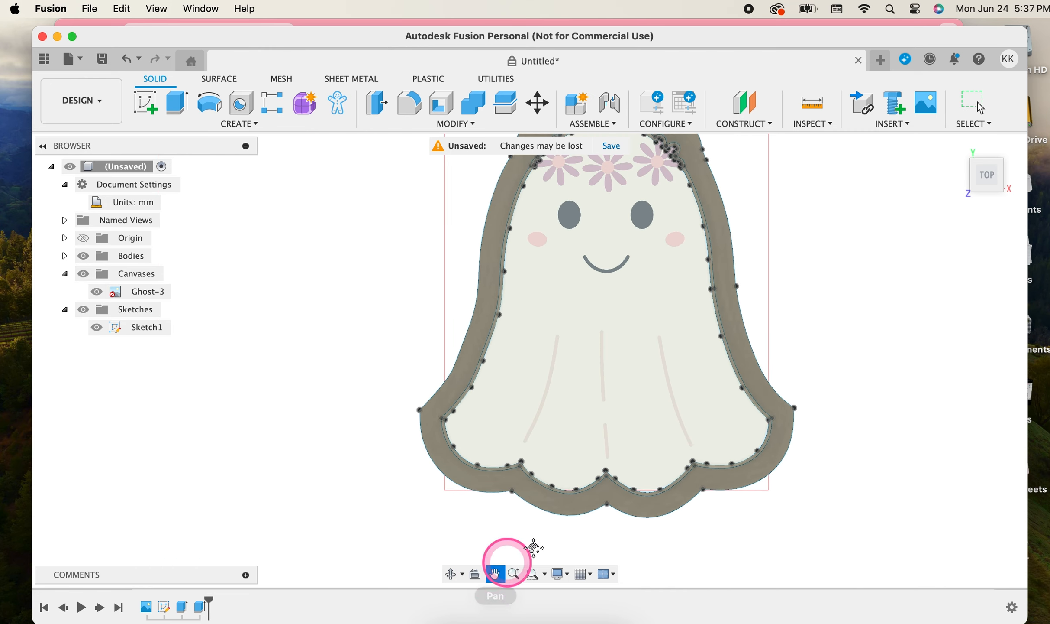
left_click_drag(858, 290, 826, 347)
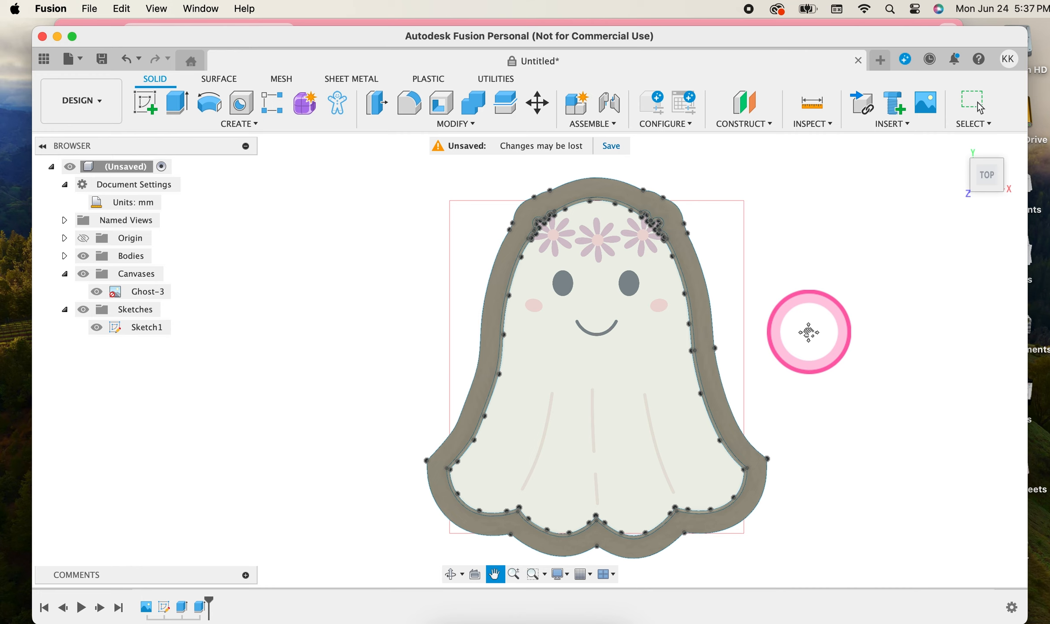
mouse_move(992, 182)
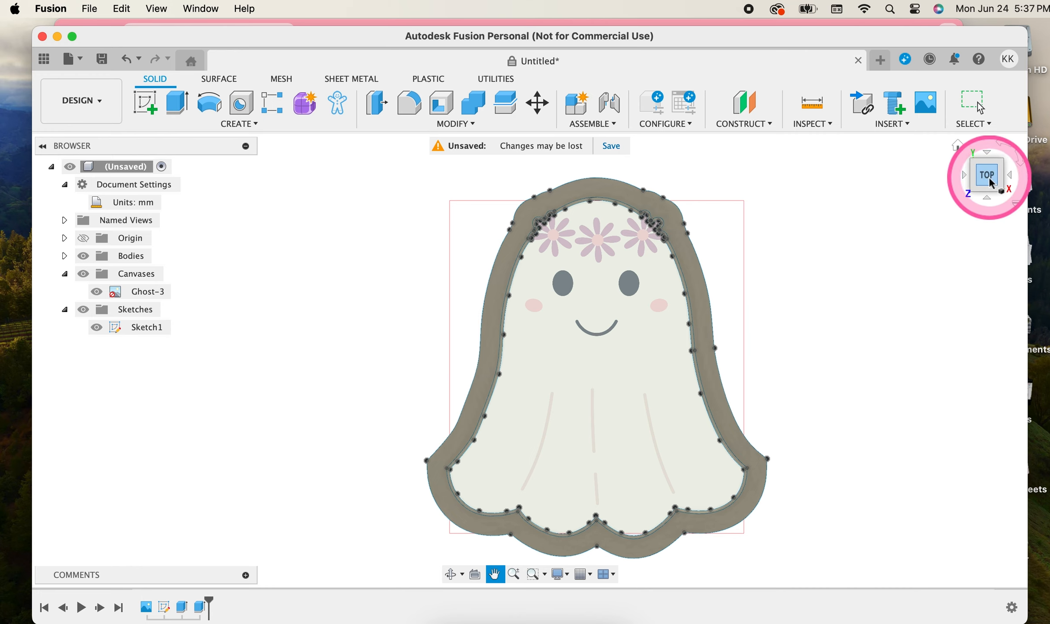
mouse_move(992, 182)
left_mouse_down()
mouse_move(983, 132)
mouse_move(995, 110)
mouse_move(991, 150)
mouse_move(959, 168)
mouse_move(947, 141)
mouse_move(950, 117)
mouse_move(980, 129)
mouse_move(993, 139)
mouse_move(987, 187)
mouse_move(1004, 176)
mouse_move(984, 169)
mouse_move(988, 110)
left_mouse_up()
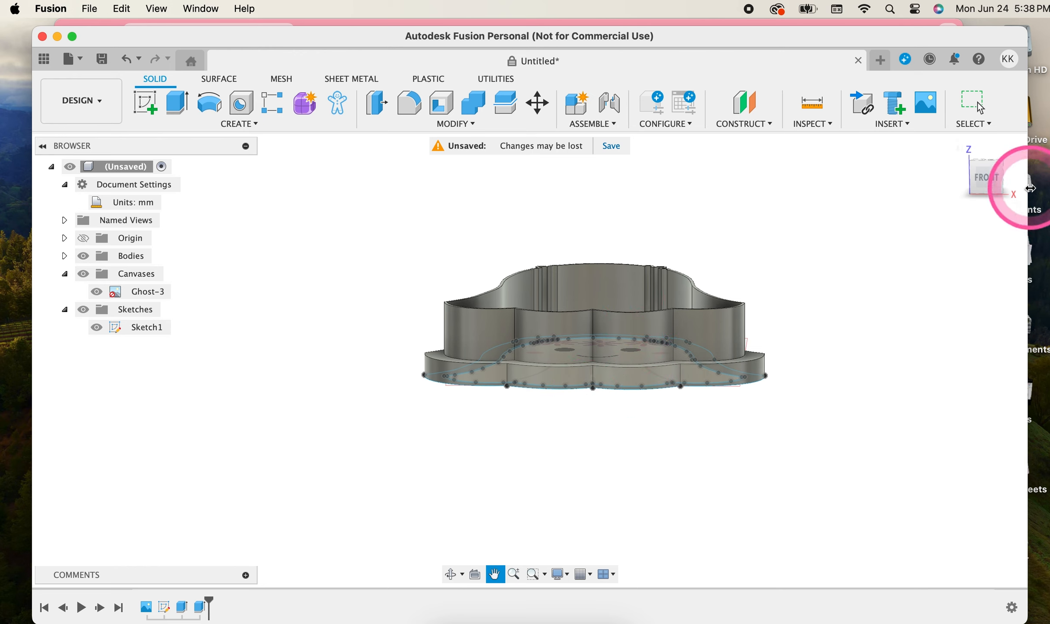
left_click_drag(997, 173, 995, 176)
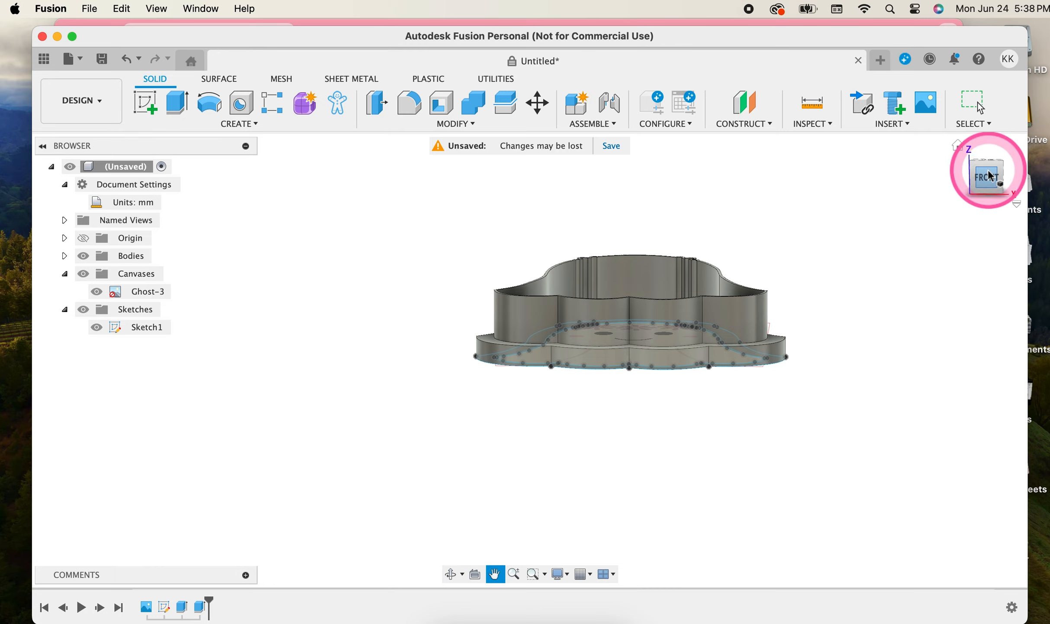
left_click(991, 176)
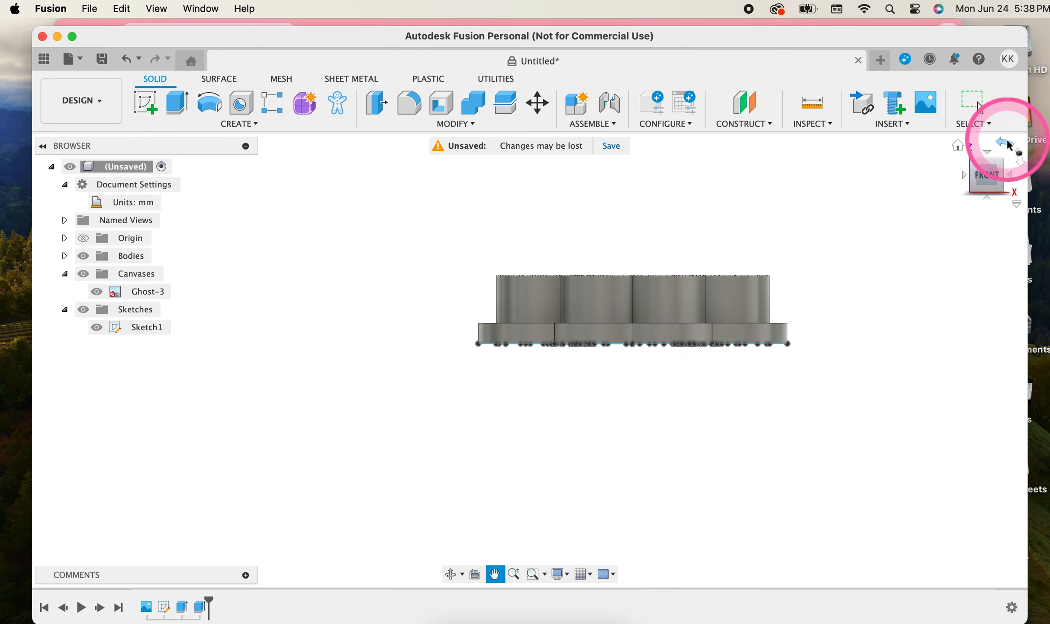
left_click(1020, 153)
left_click(1020, 153)
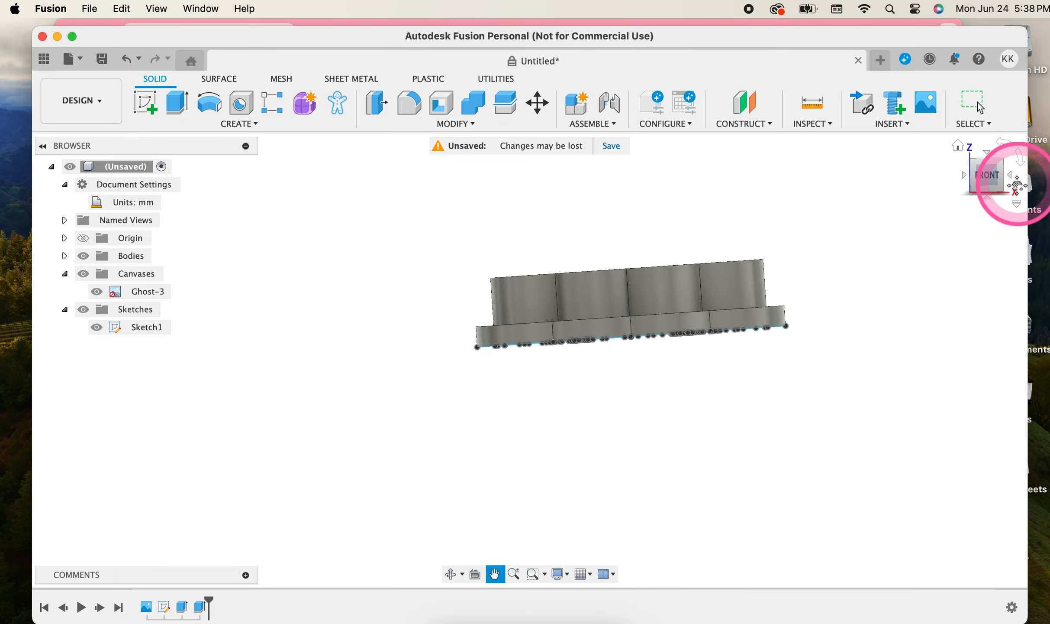
left_click(981, 184)
left_click_drag(982, 172, 987, 228)
left_click(990, 174)
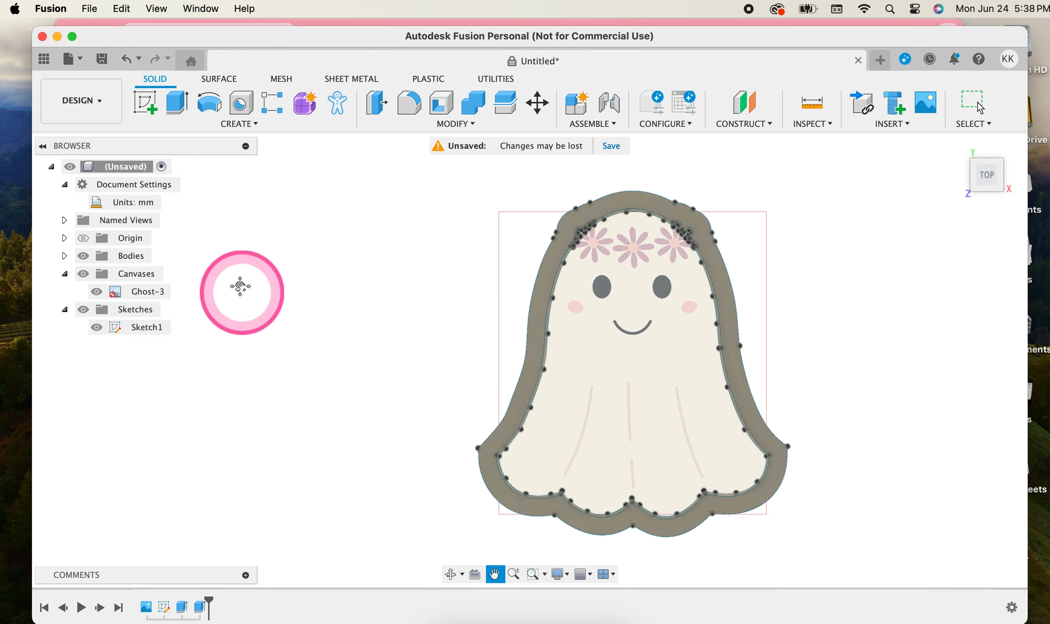
Save Body1 as a binary STL mesh in millimetres named Groovy Ghost 3.5 inch on the computer, replacing the existing file
left_click(65, 256)
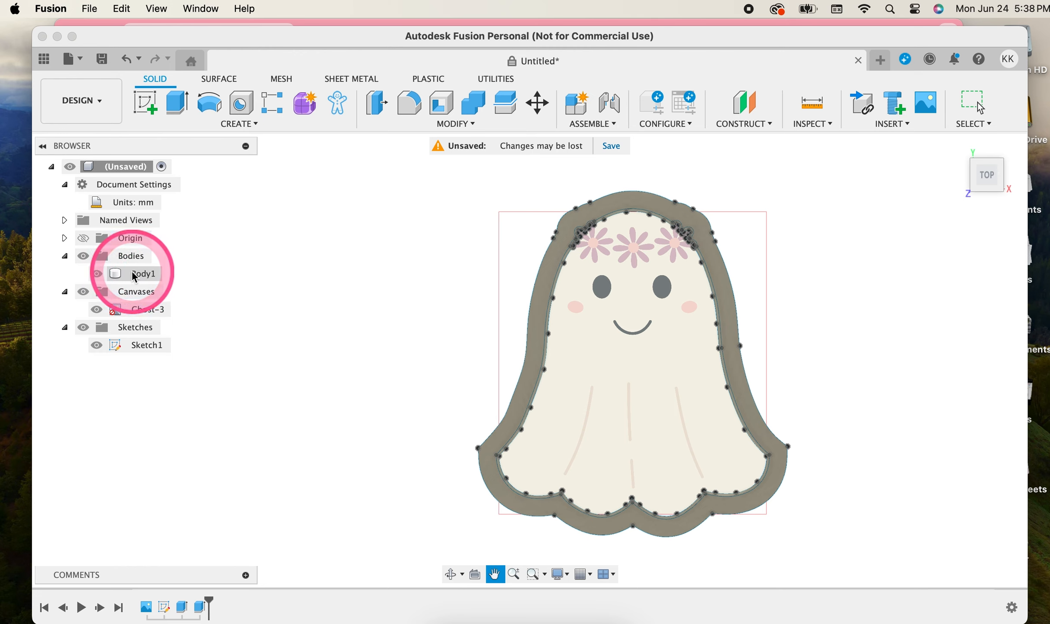
left_click(974, 103)
right_click(157, 281)
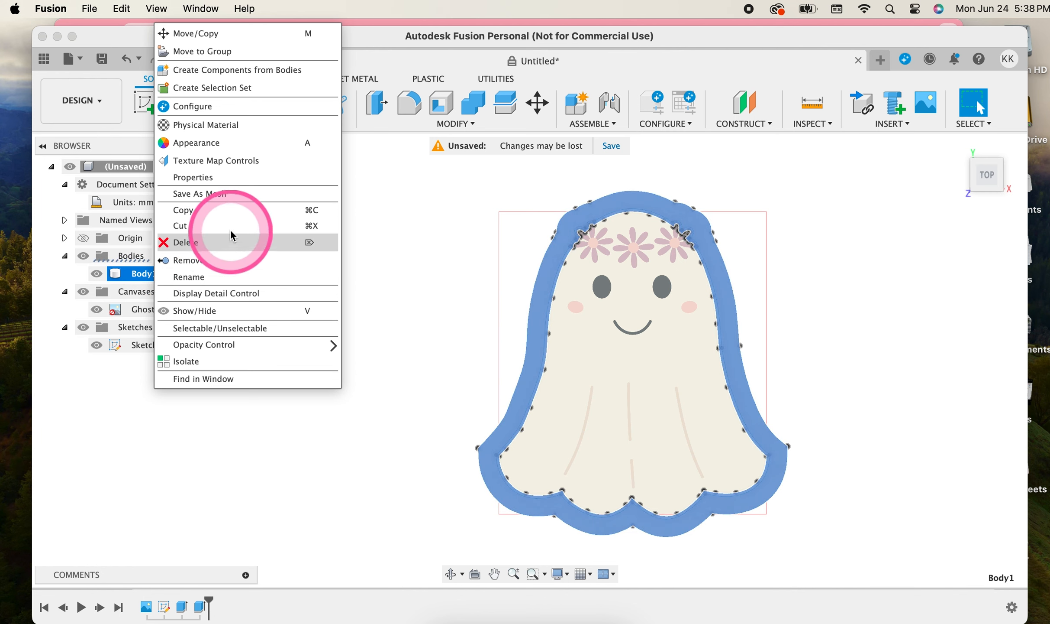
left_click(231, 193)
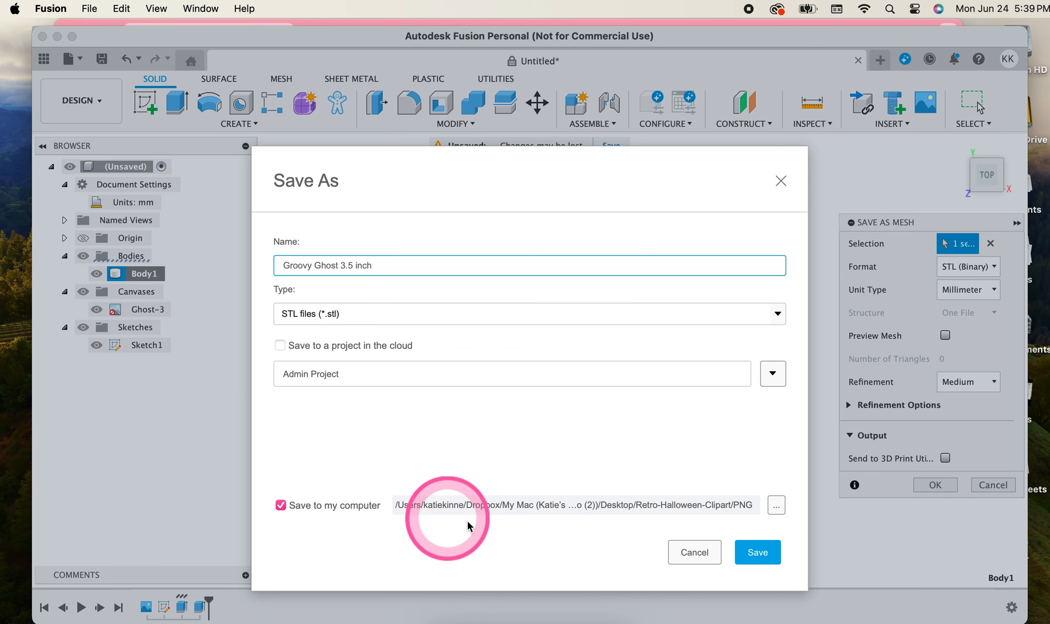
left_click(757, 550)
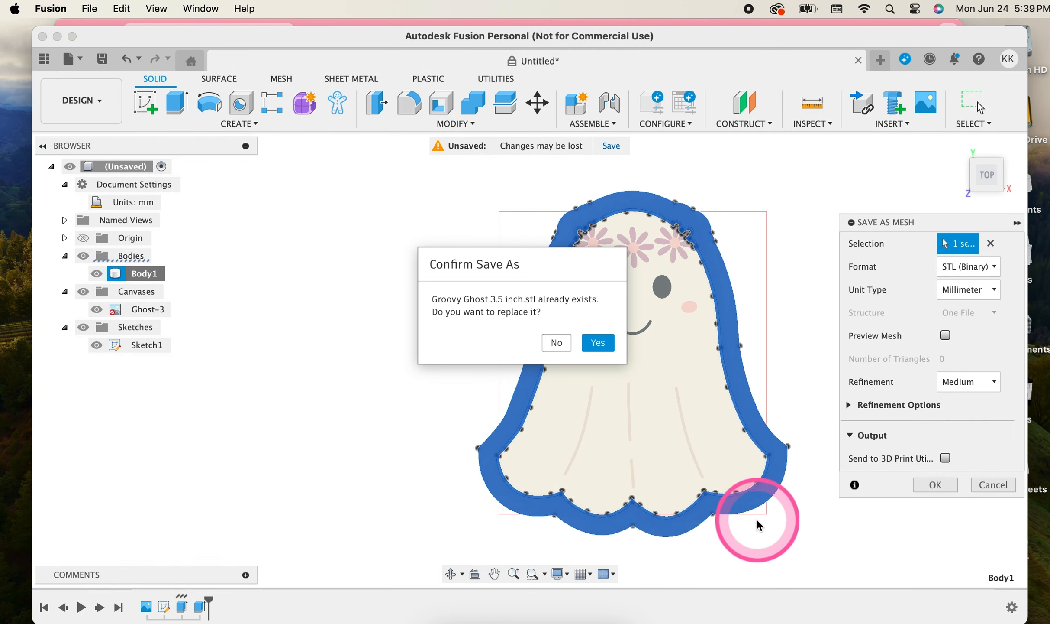
left_click(603, 349)
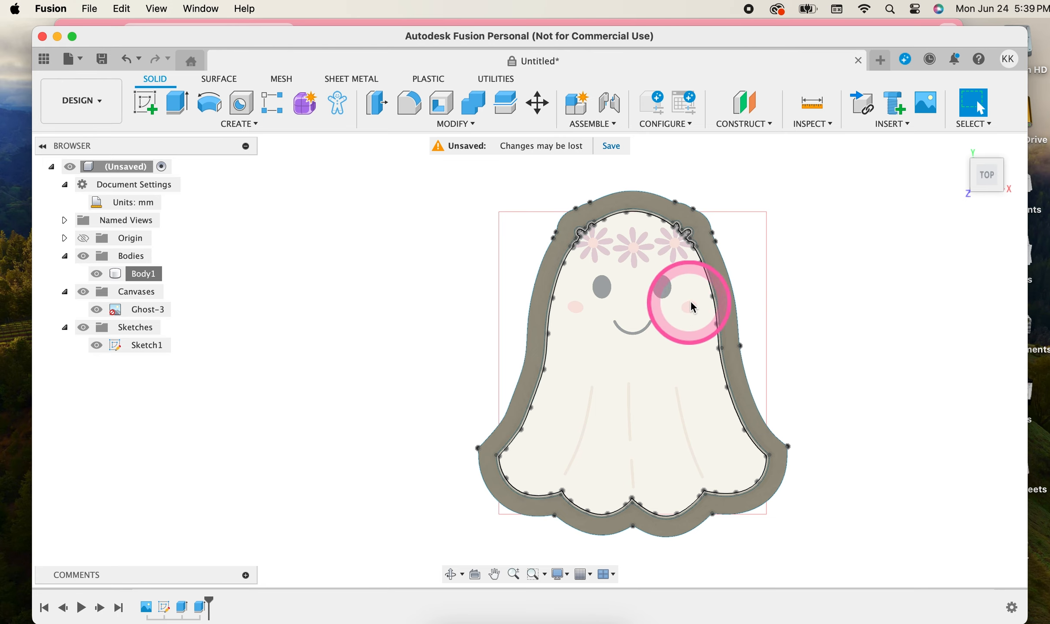
scroll(861, 294, "up", 3)
mouse_move(984, 180)
left_mouse_down()
mouse_move(987, 134)
mouse_move(987, 172)
left_mouse_up()
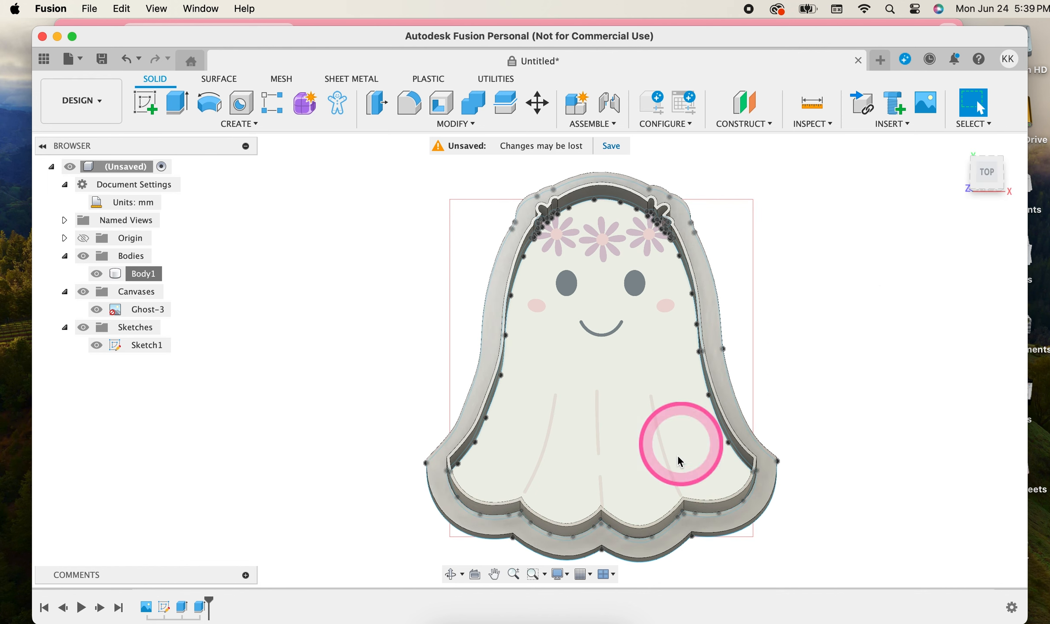